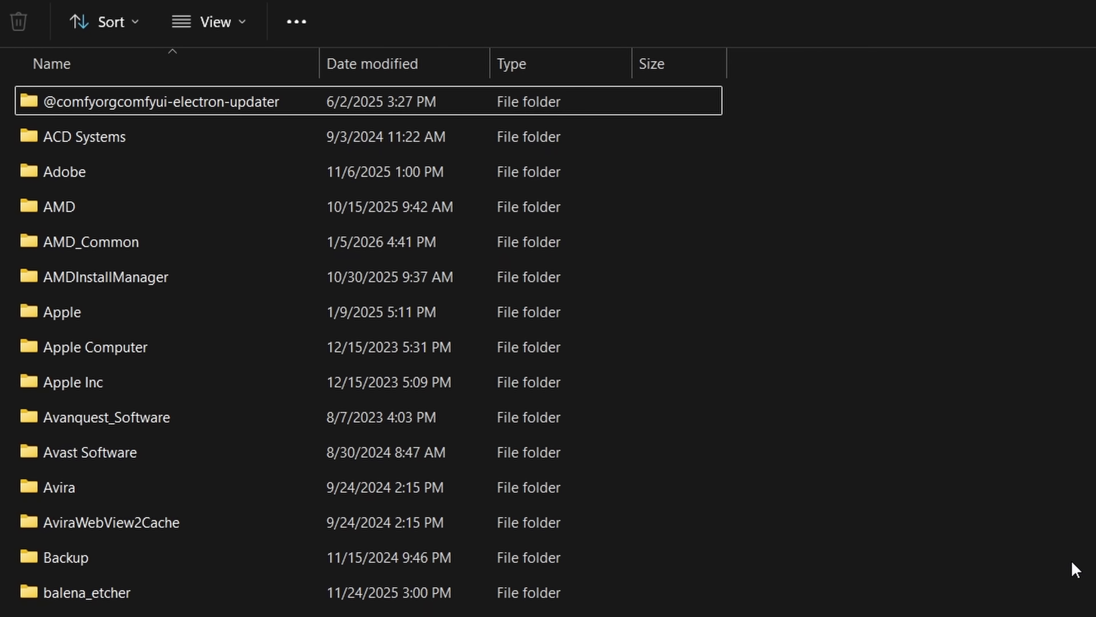
# Open ConnectedDevicesPlatform\d4acdf78850575f4 to list ActivitiesCache.db with its -shm and -wal files.
pyautogui.scroll(-5, 1074, 569)
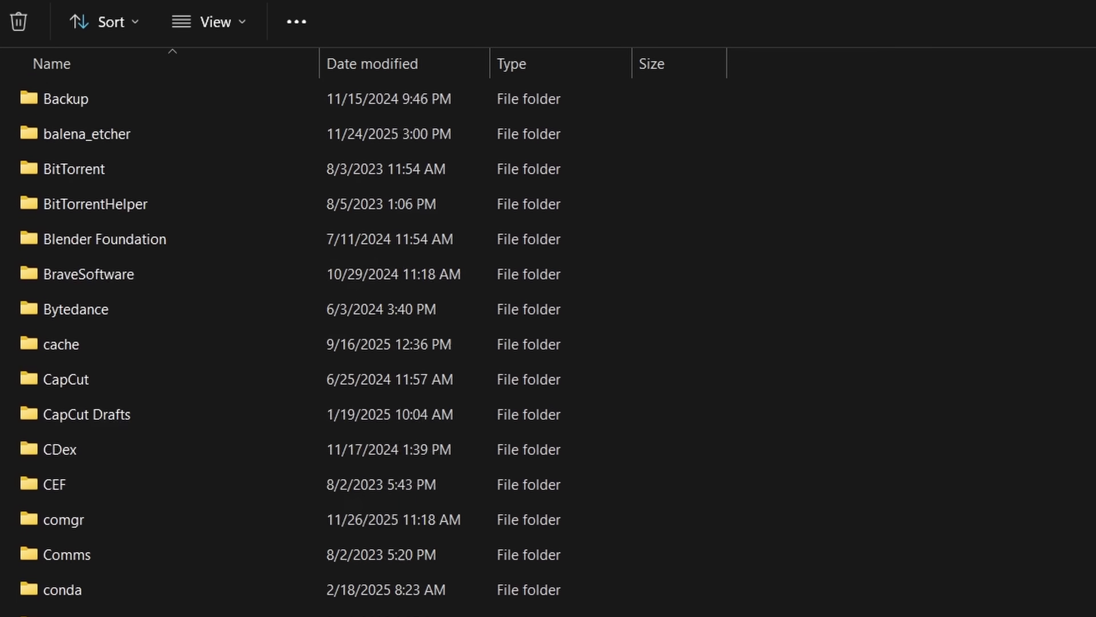
pyautogui.scroll(-1, 185, 592)
pyautogui.click(185, 592)
pyautogui.scroll(-2, 188, 469)
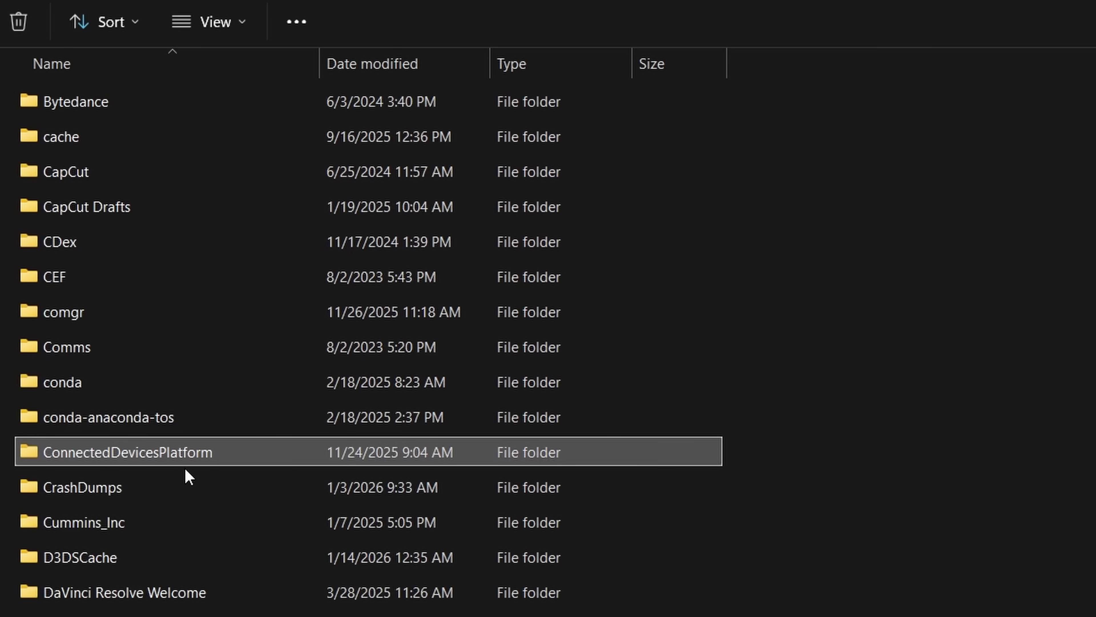
pyautogui.moveTo(278, 233)
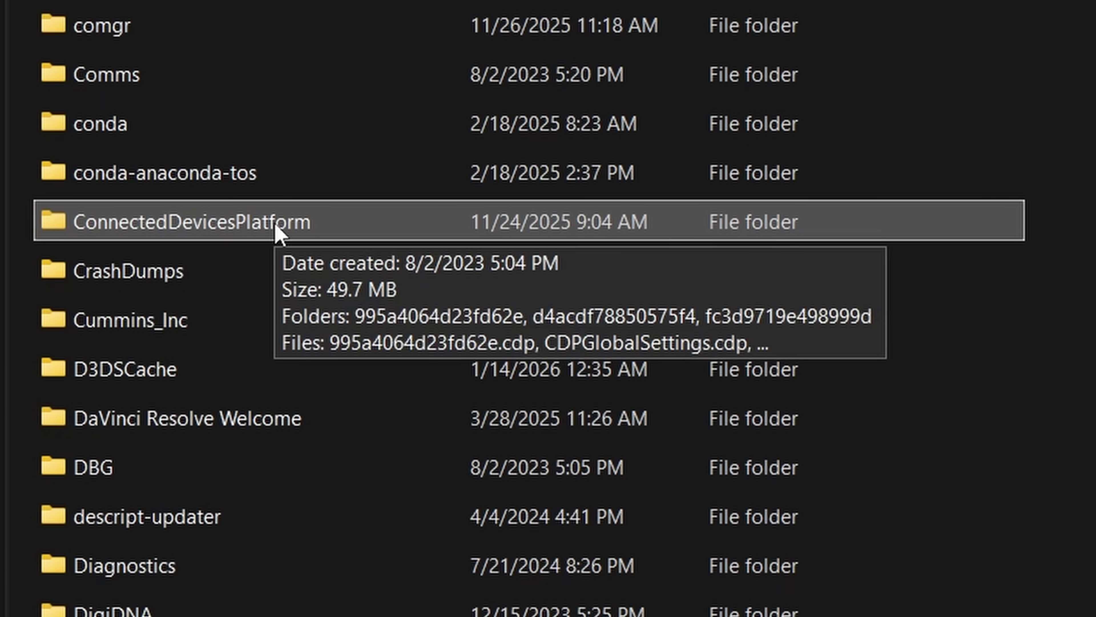
pyautogui.doubleClick(264, 234)
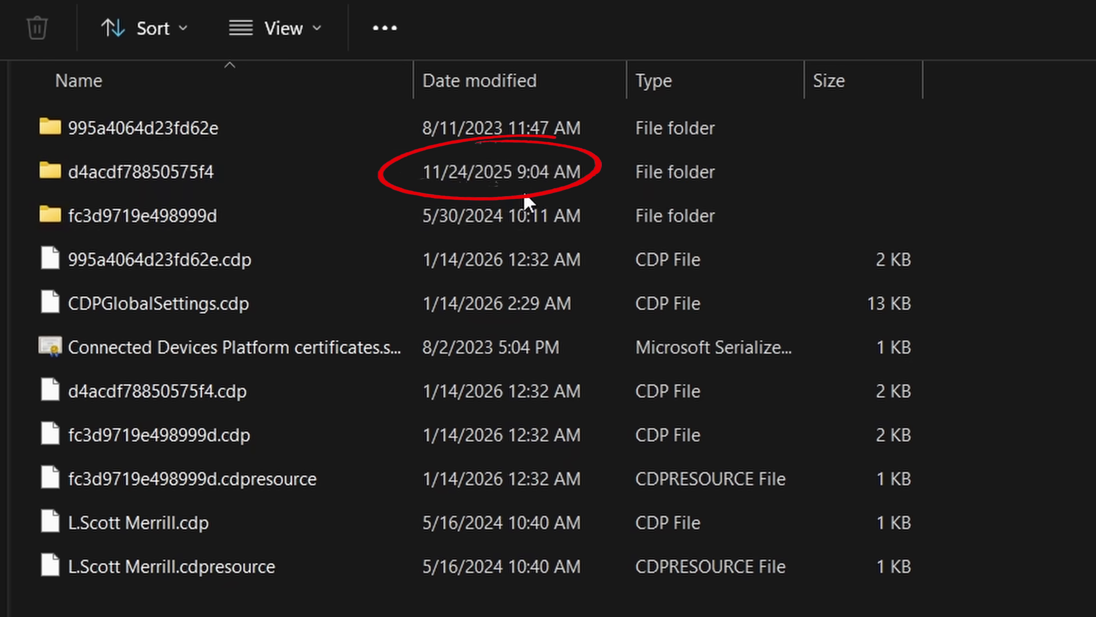
pyautogui.moveTo(282, 183)
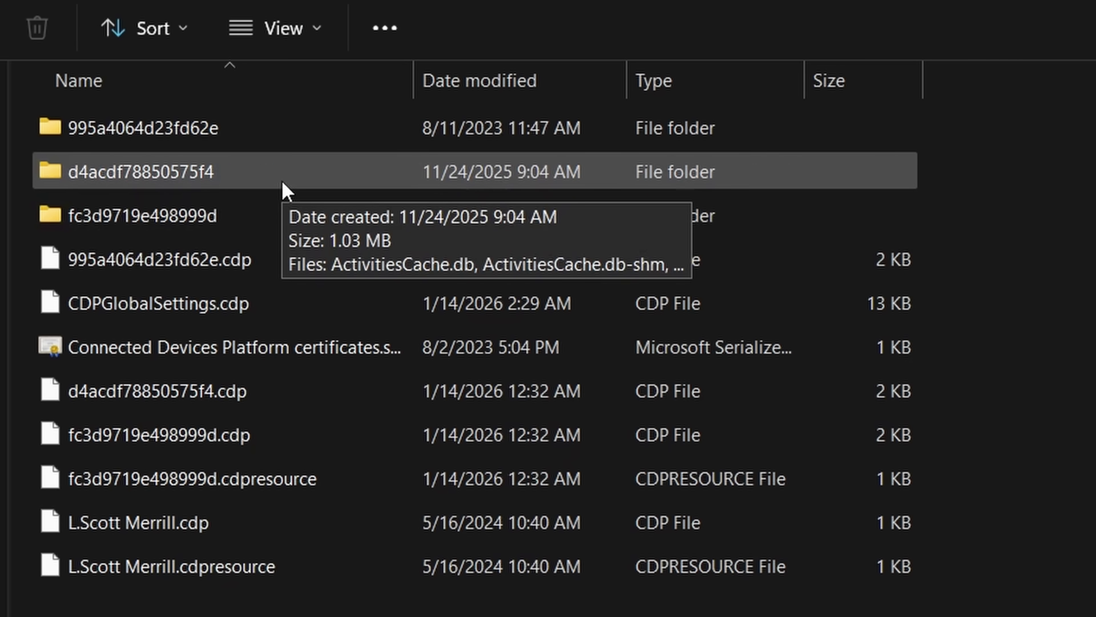
pyautogui.doubleClick(283, 190)
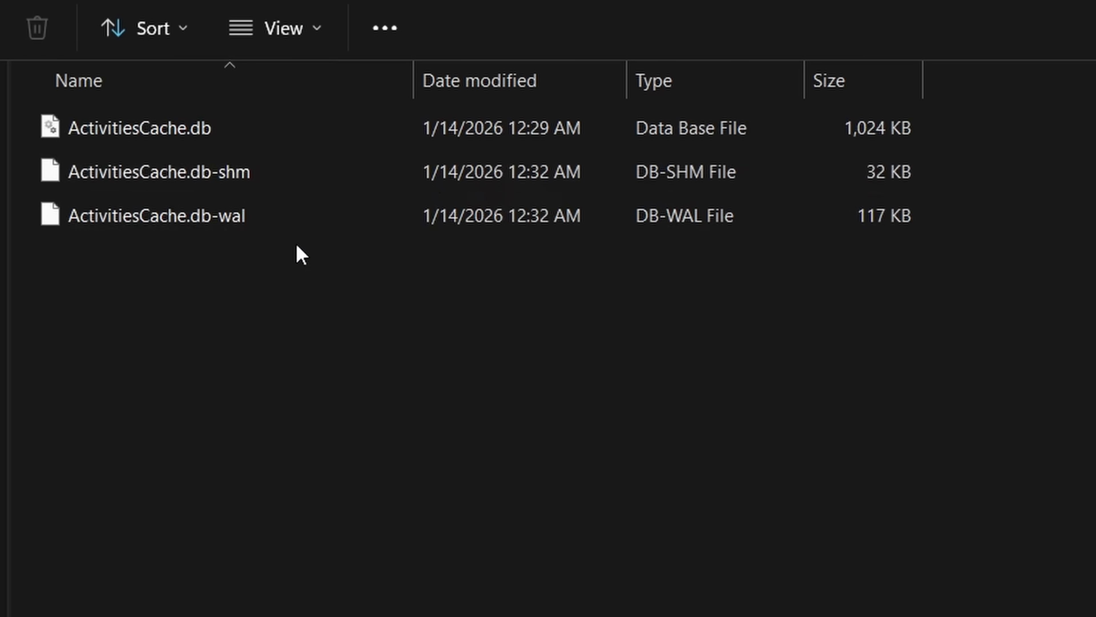
pyautogui.moveTo(222, 136)
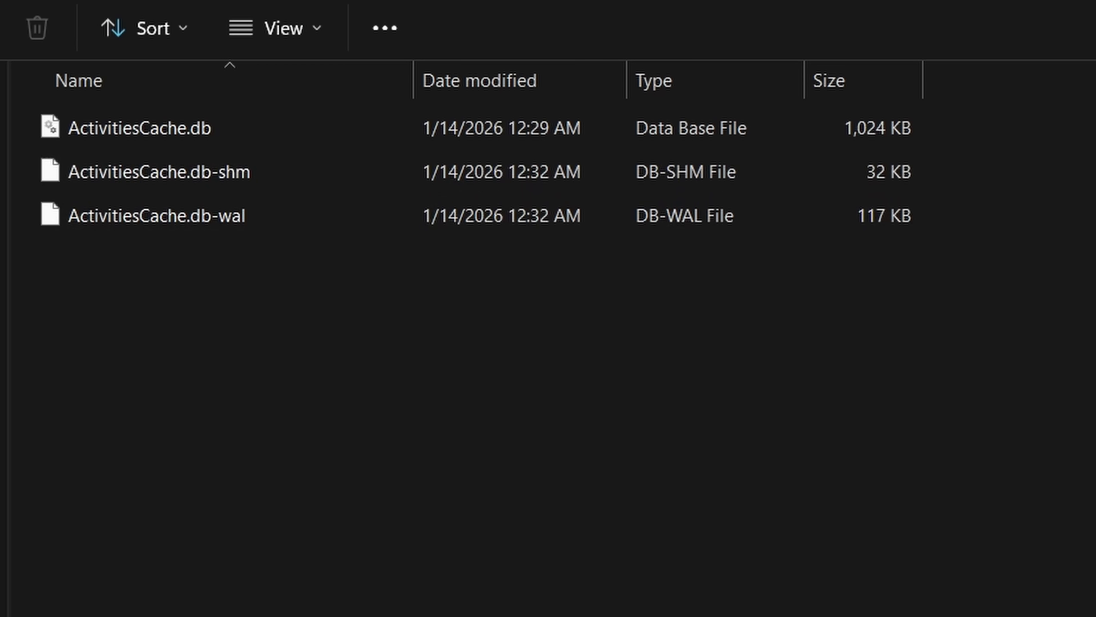
pyautogui.click(207, 141)
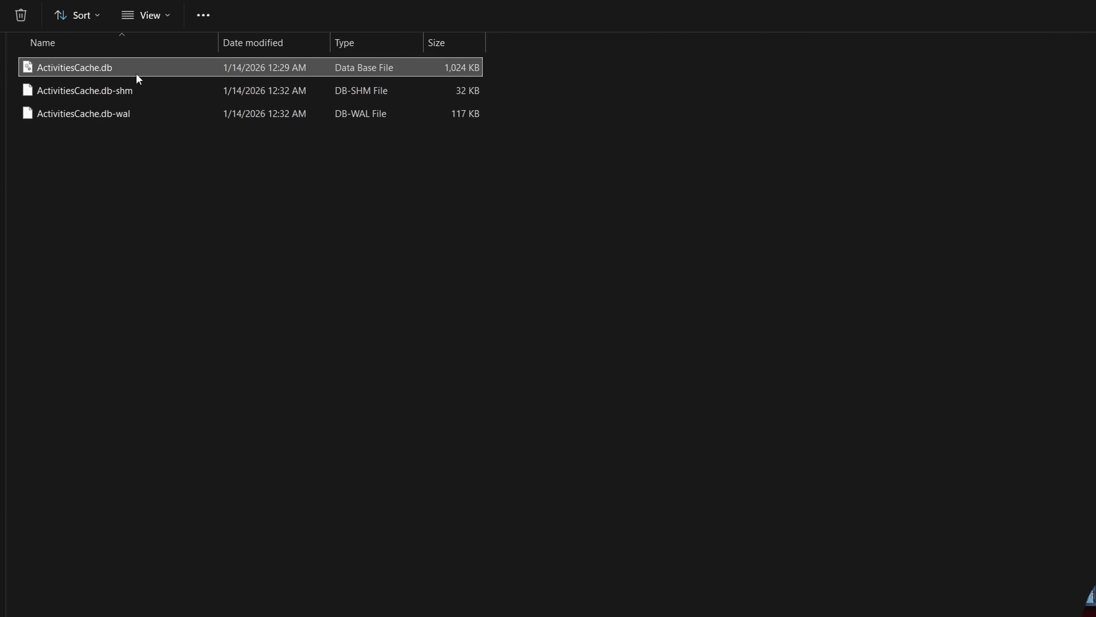
pyautogui.doubleClick(107, 69)
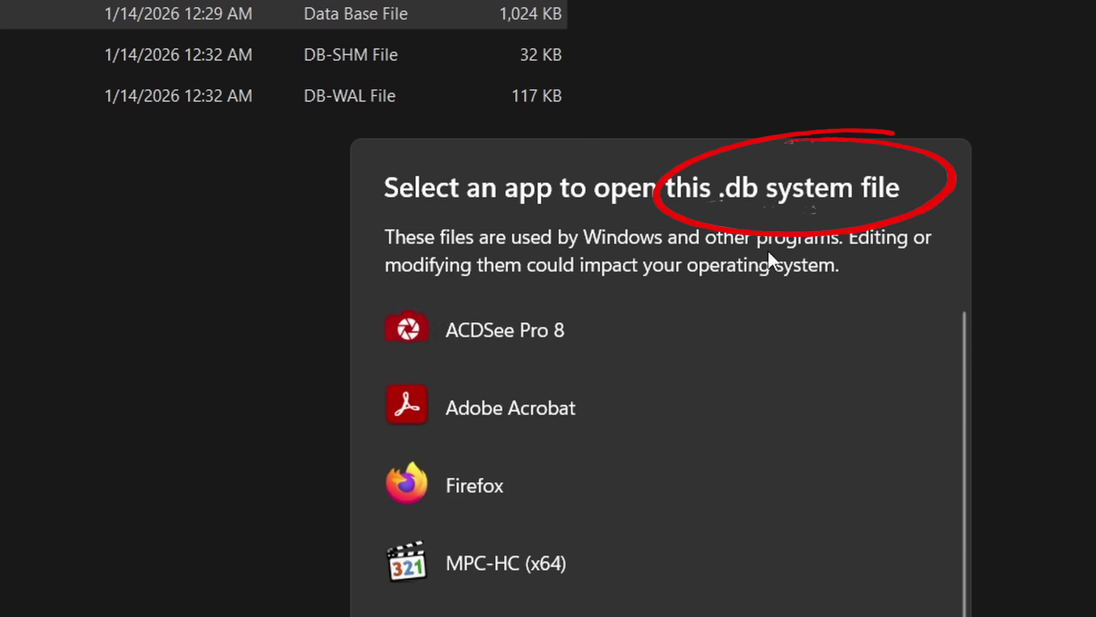
pyautogui.click(1035, 301)
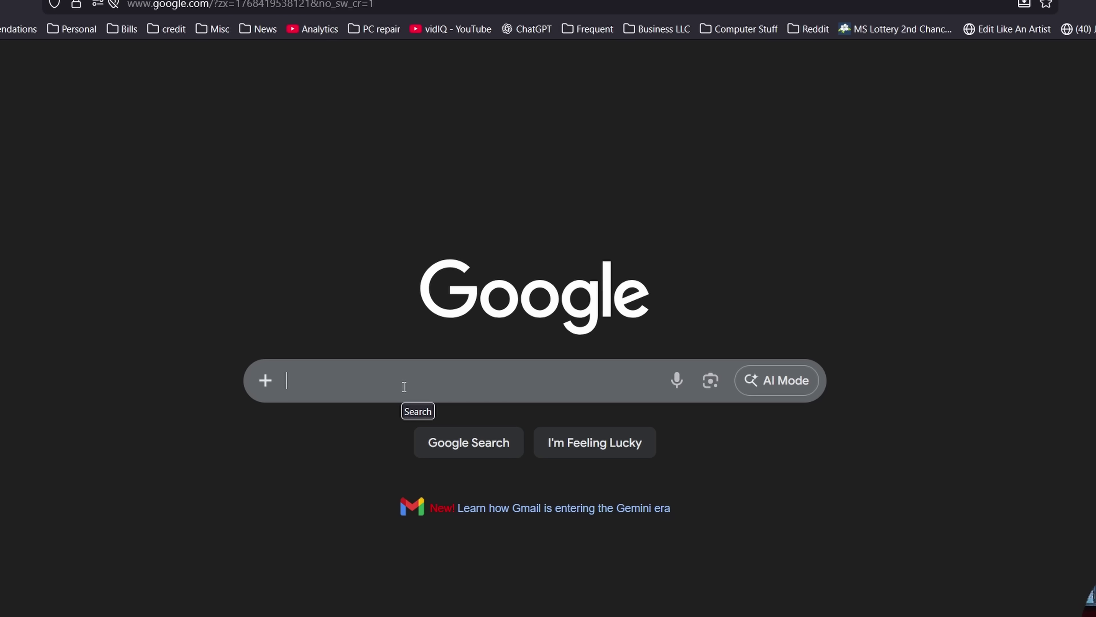
# Search Google for 'DB Browser for SQLite' and scroll down to the sqlitebrowser.org result.
pyautogui.click(404, 388)
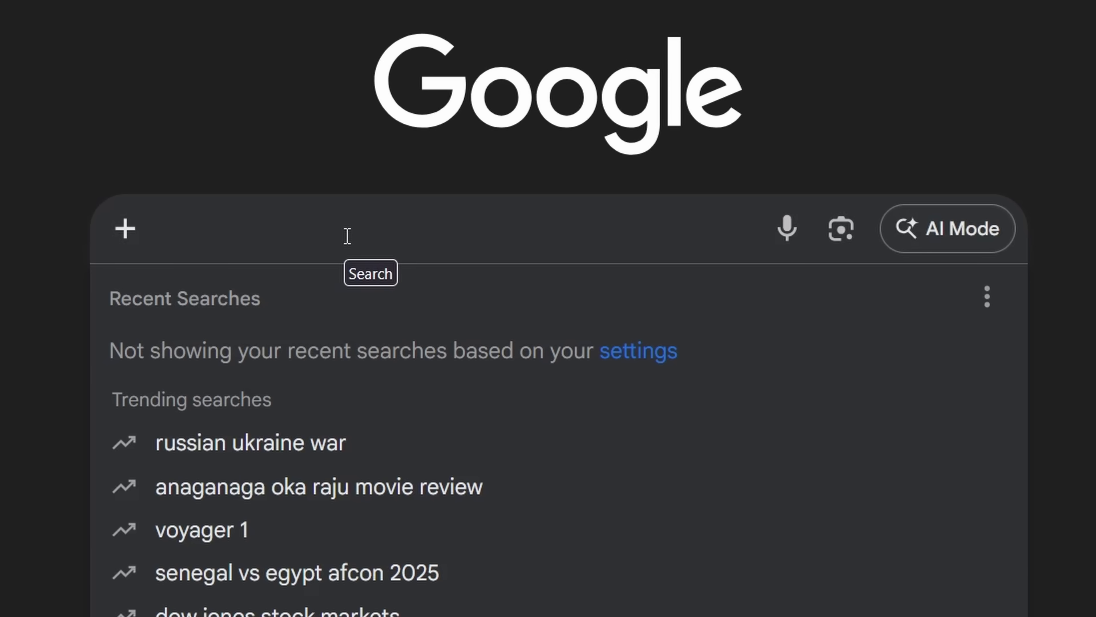
pyautogui.write('DB Browser for SQLite')
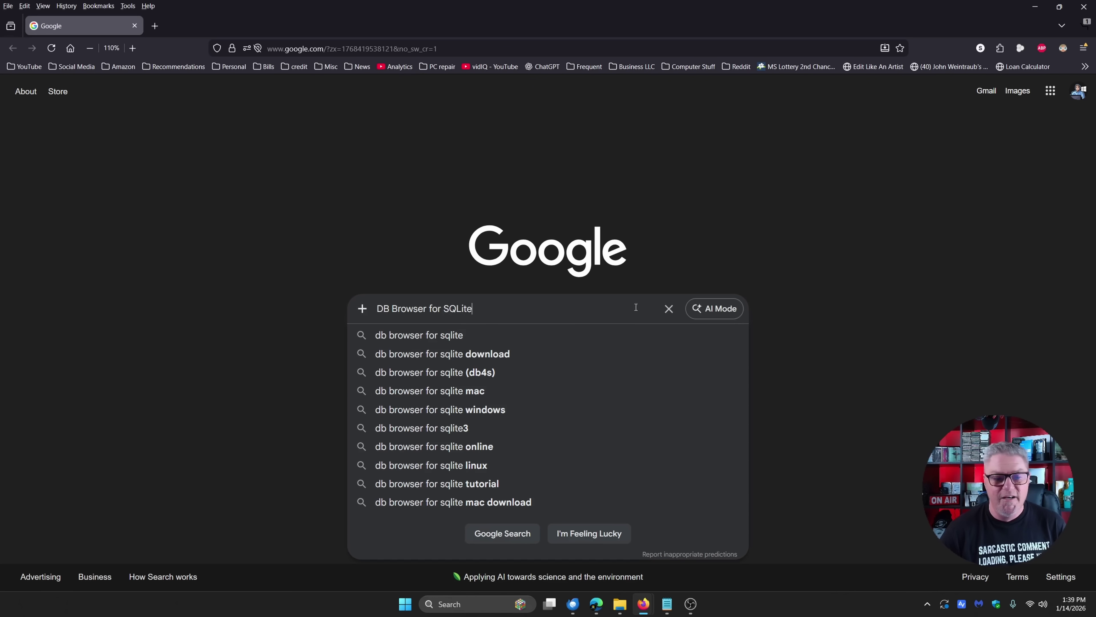
pyautogui.press('Return')
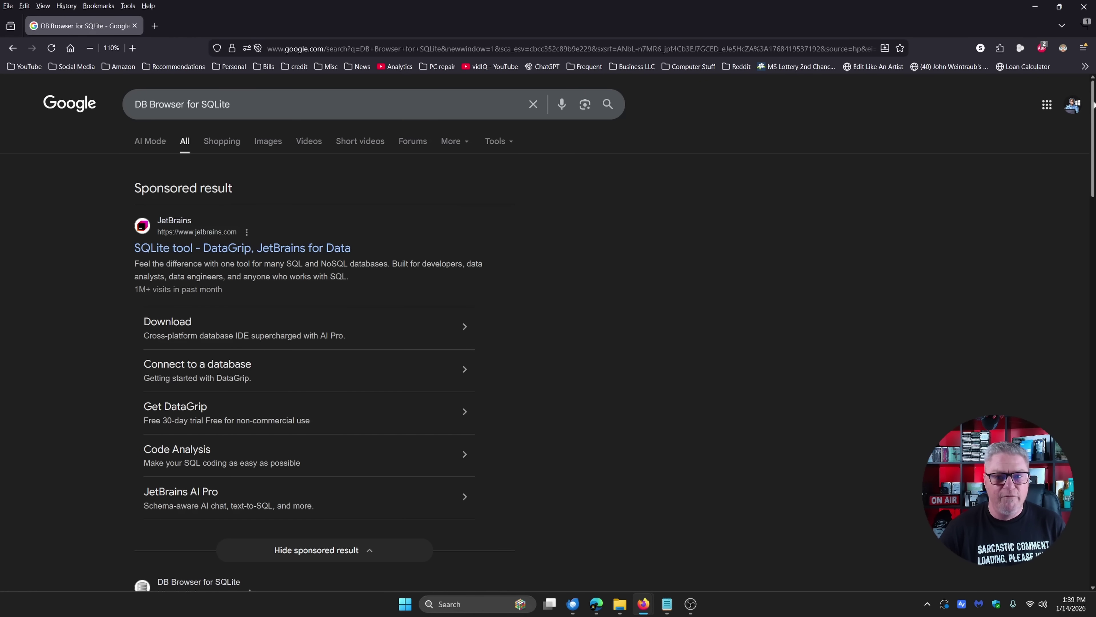
pyautogui.scroll(-3, 548, 332)
pyautogui.scroll(-5, 324, 365)
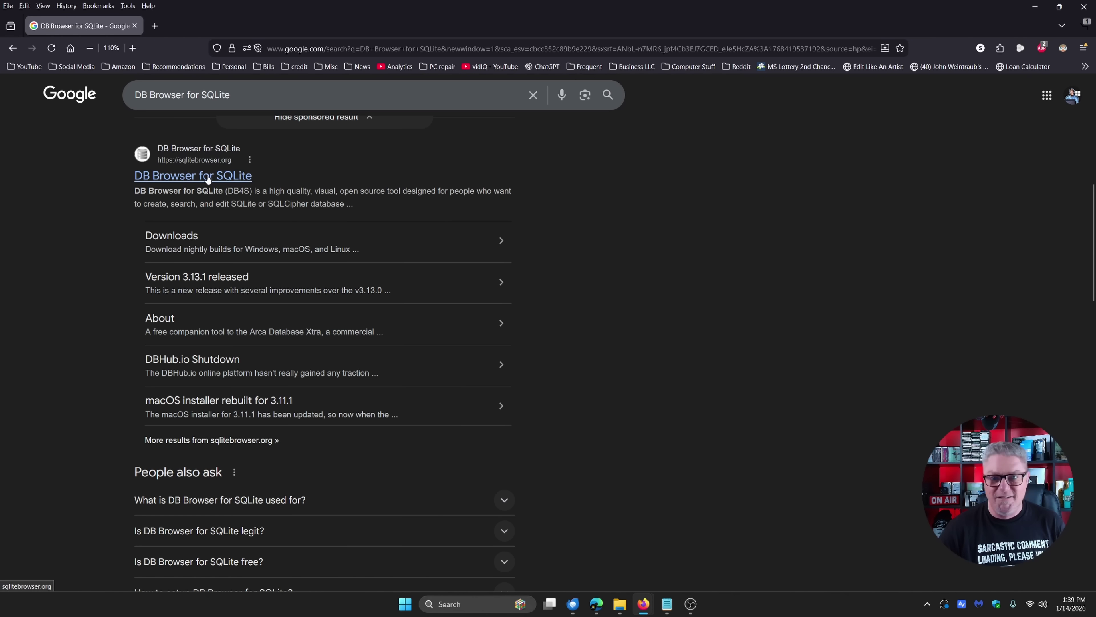
# Download the standard 64-bit Windows installer DB.Browser.for.SQLite-v3.13.1-win64.msi from sqlitebrowser.org's Downloads page.
pyautogui.click(207, 176)
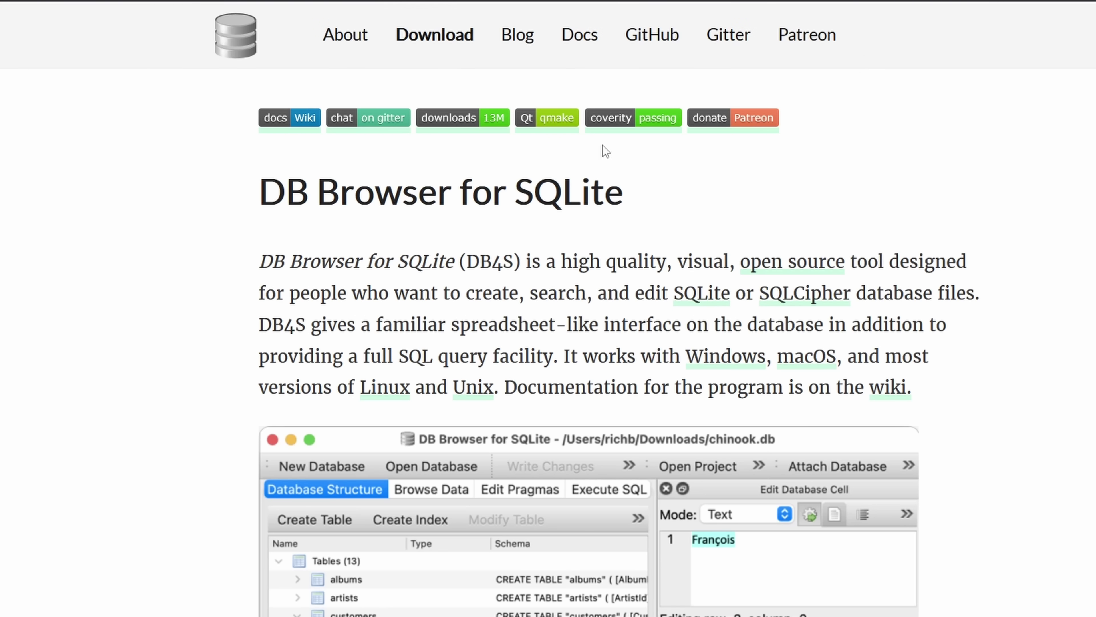
pyautogui.click(460, 44)
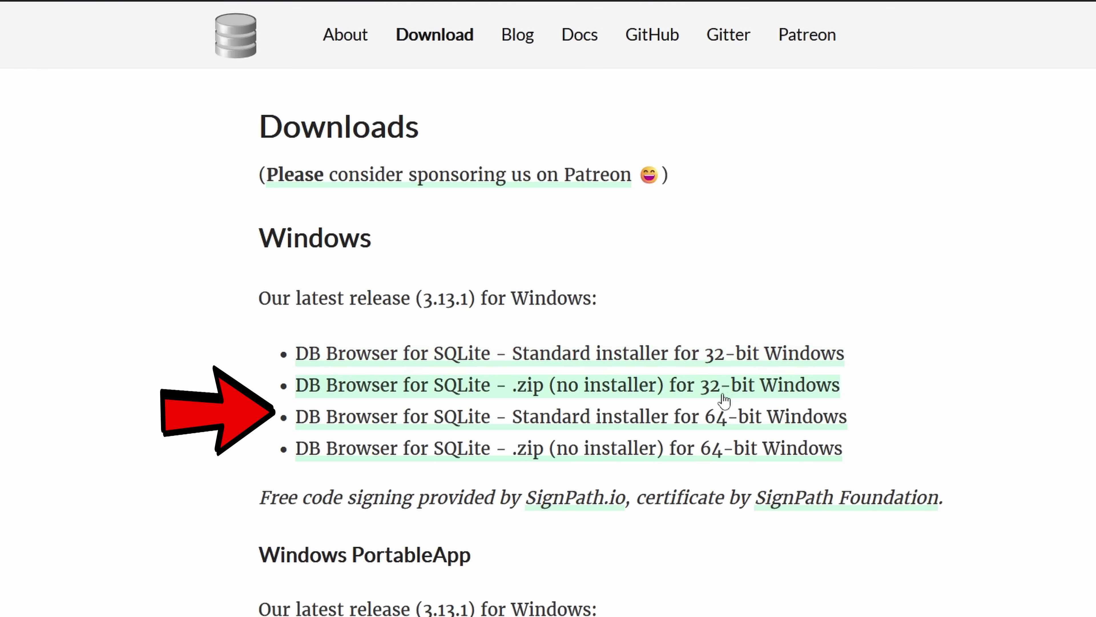
pyautogui.click(726, 427)
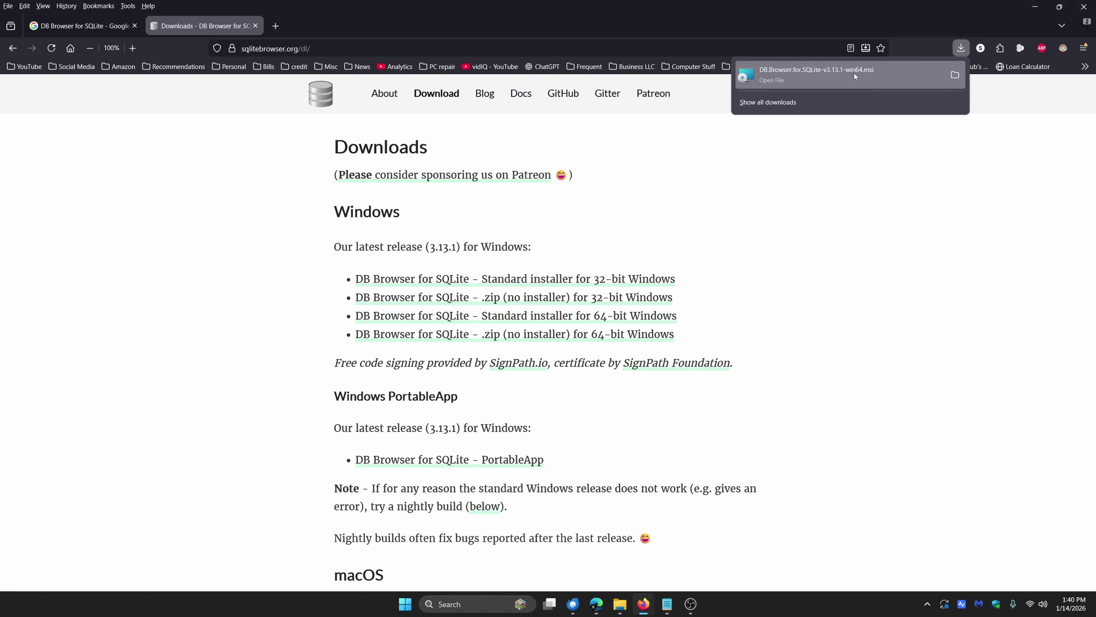
# Run the downloaded installer past the security warning and accept the licence terms.
pyautogui.click(853, 73)
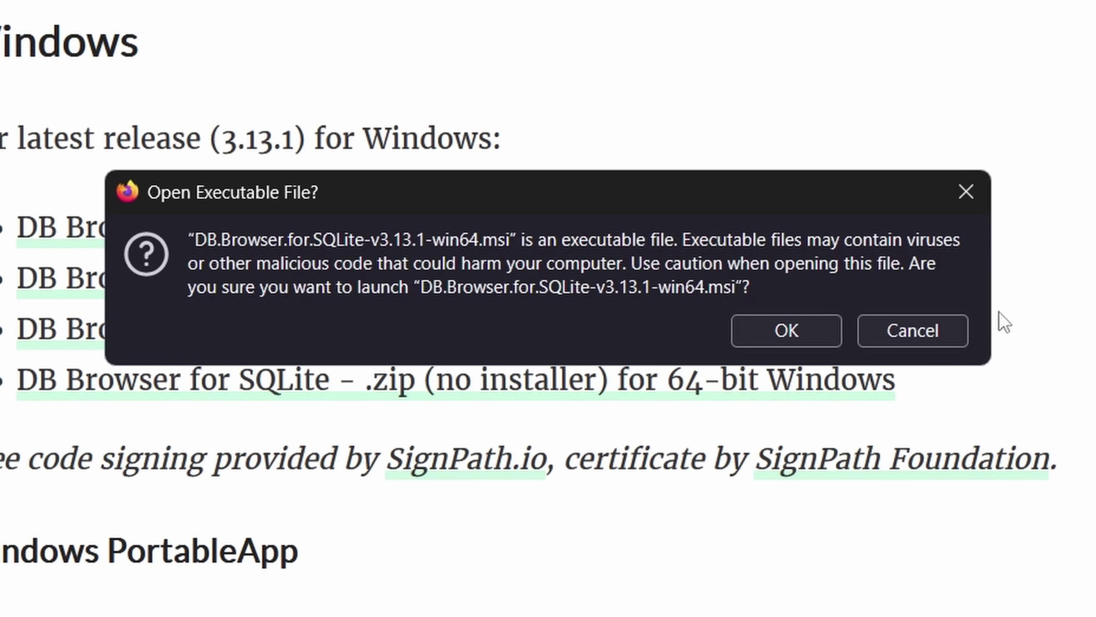
pyautogui.click(792, 333)
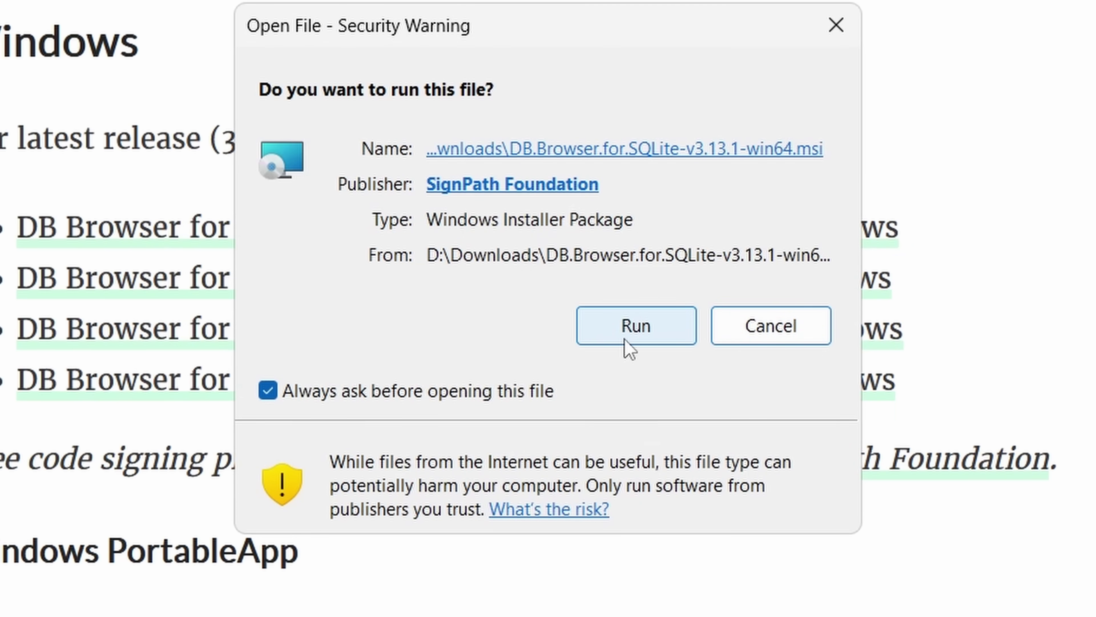
pyautogui.click(634, 329)
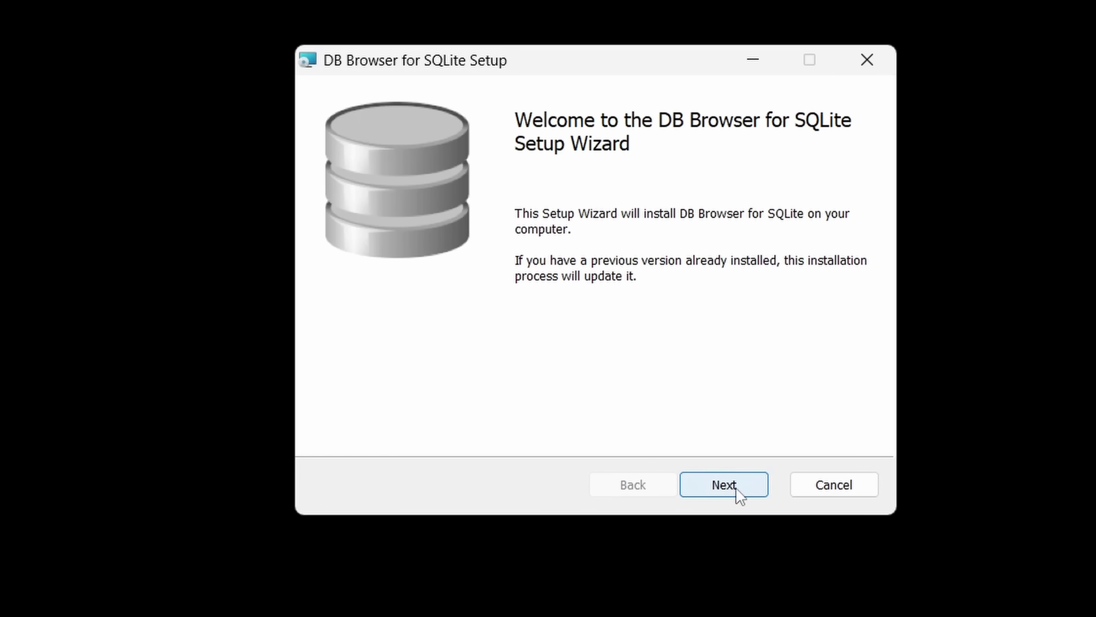
pyautogui.click(737, 491)
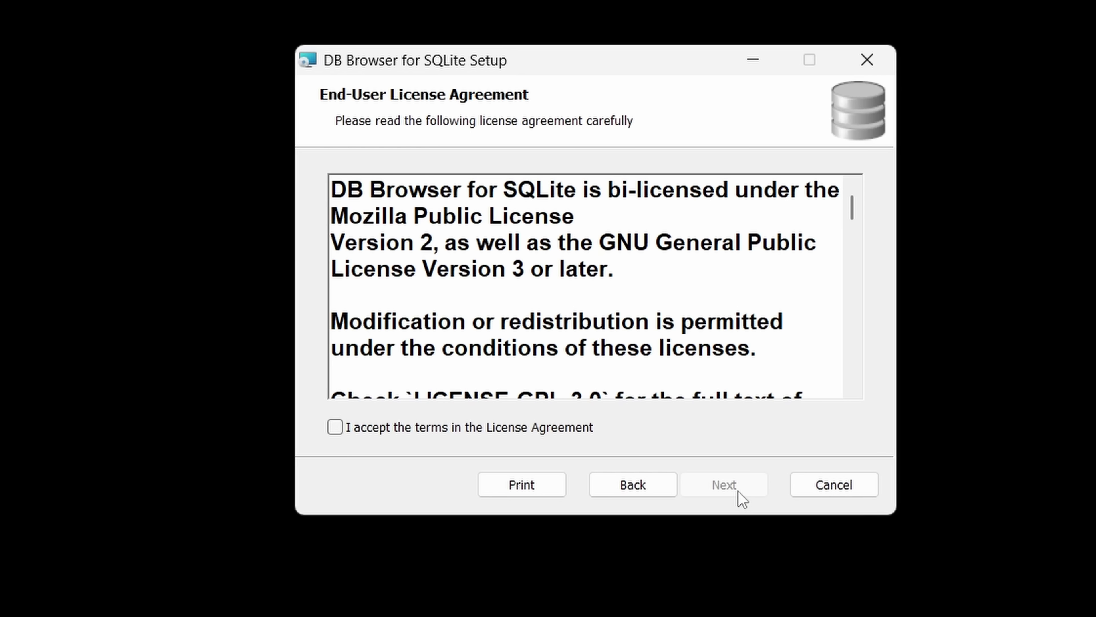
pyautogui.click(339, 428)
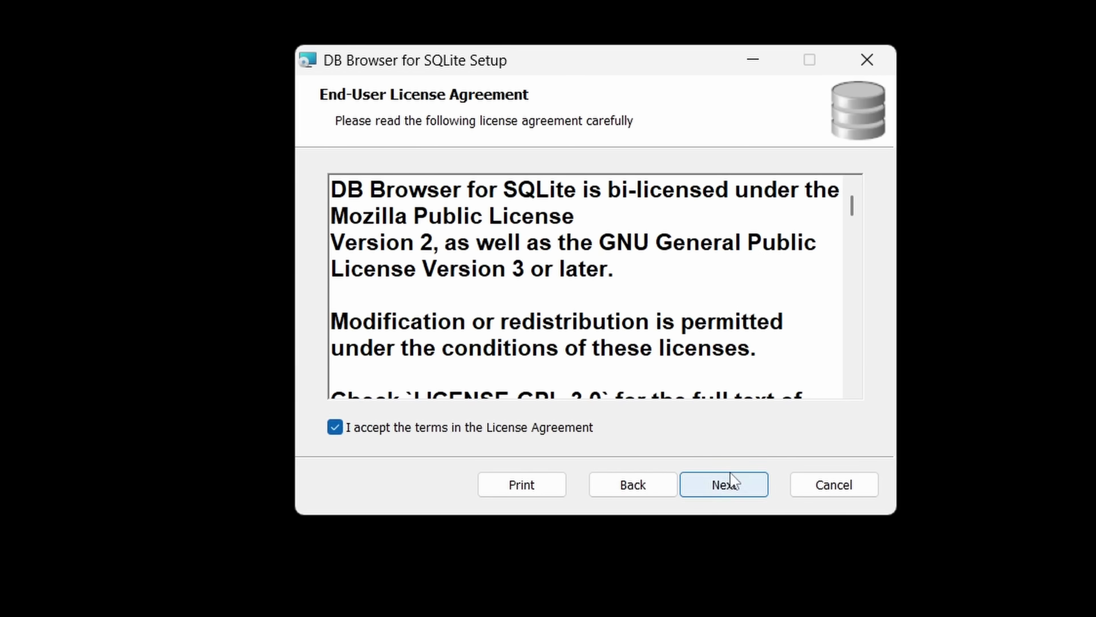
pyautogui.click(737, 495)
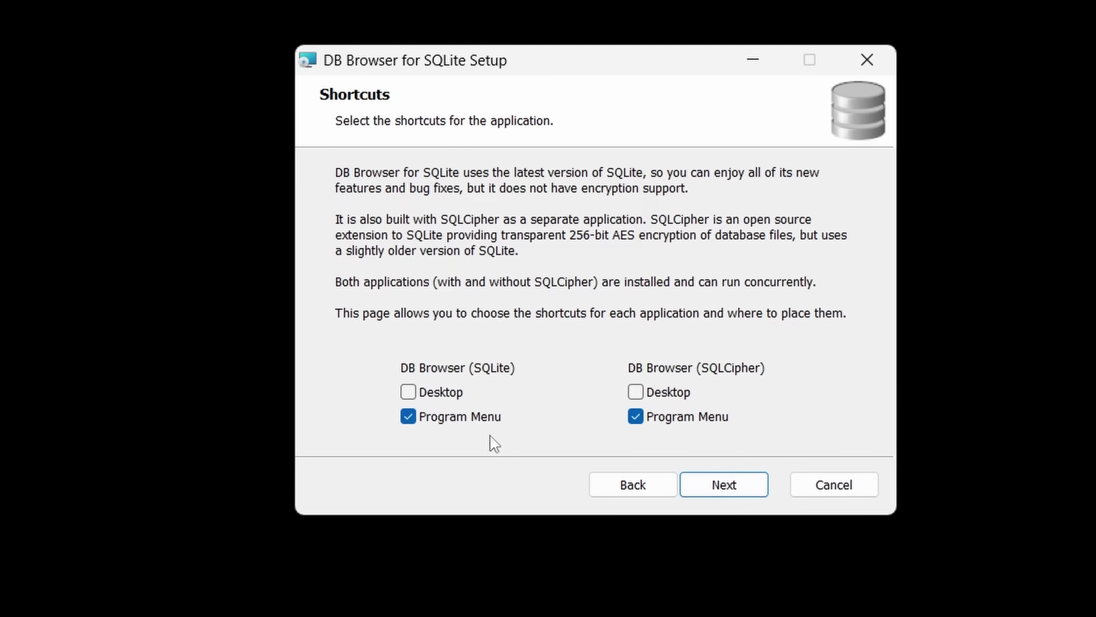
# Add desktop shortcuts for both SQLite and SQLCipher versions, install with default features, and finish.
pyautogui.click(446, 395)
pyautogui.click(656, 393)
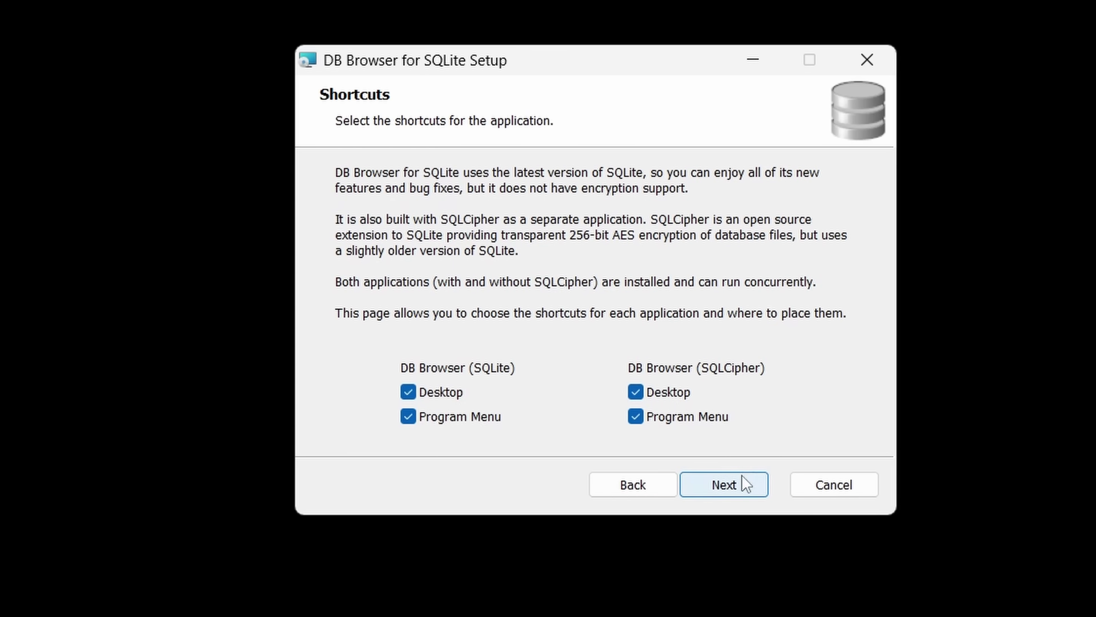
pyautogui.click(745, 492)
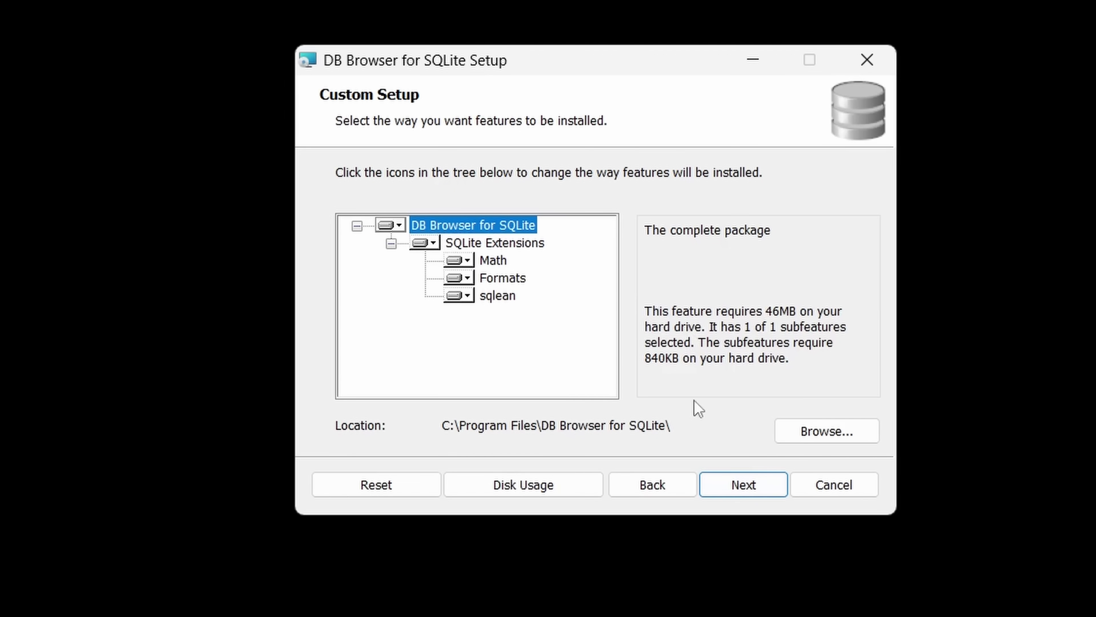
pyautogui.click(756, 495)
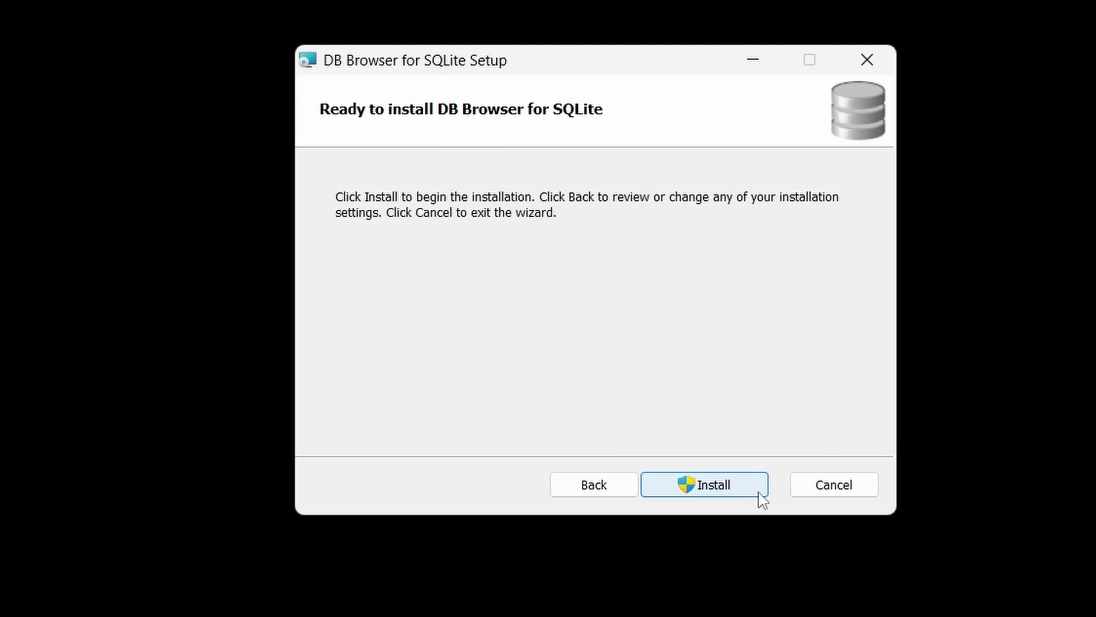
pyautogui.click(735, 490)
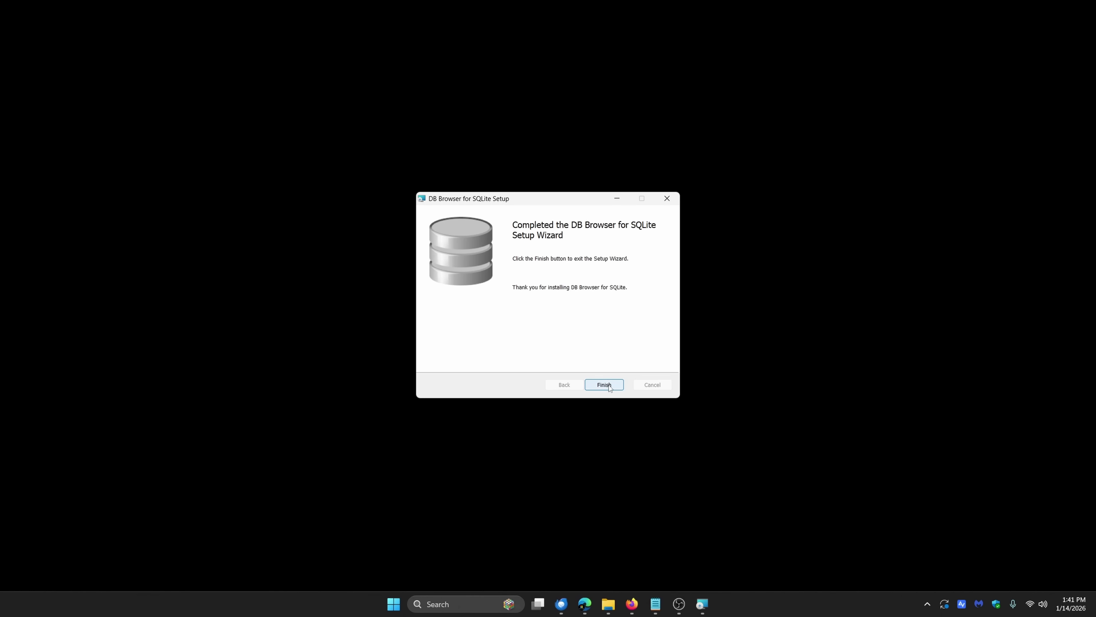
pyautogui.click(736, 490)
# Check the Start menu's All apps list for DB Browser (SQLite) and (SQLCipher), then dismiss it.
pyautogui.press('super')
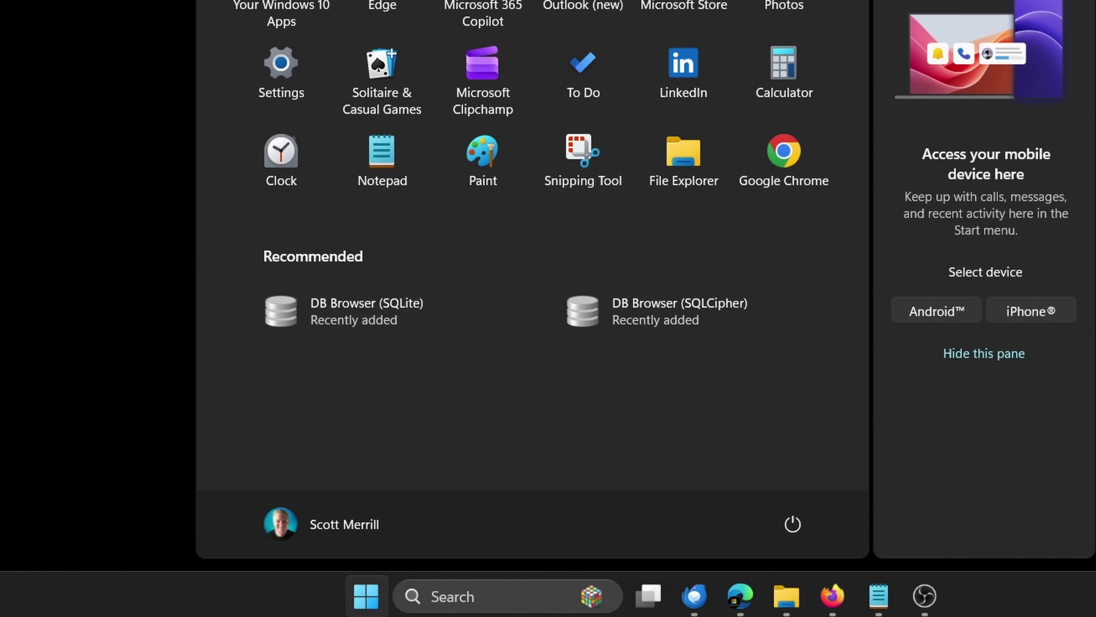
pyautogui.click(783, 21)
pyautogui.moveTo(862, 8); pyautogui.dragTo(863, 74)
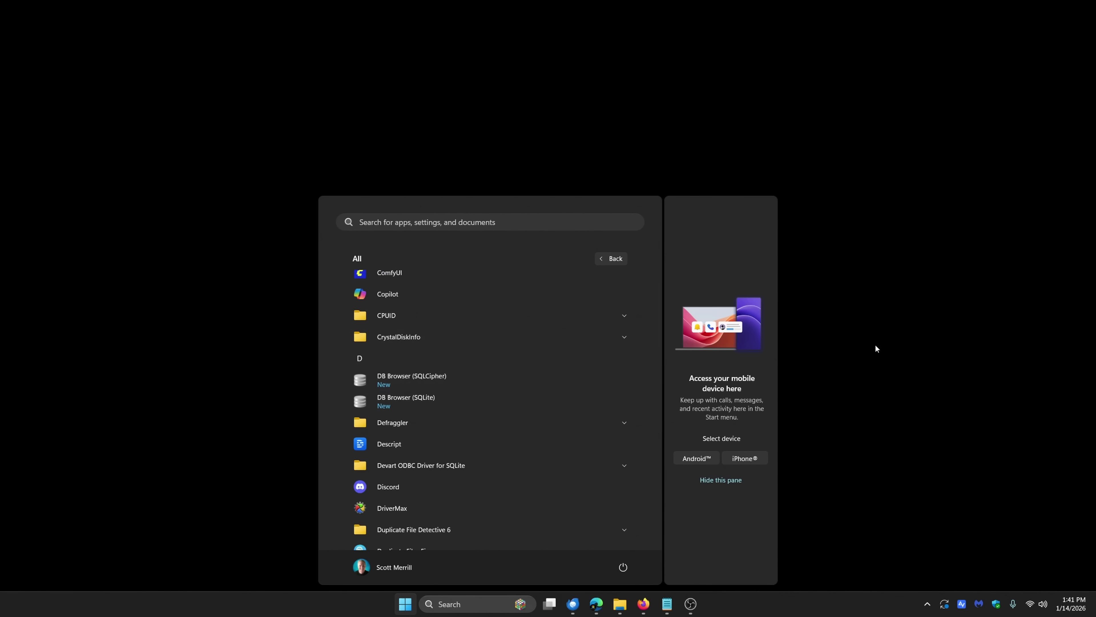
pyautogui.click(875, 345)
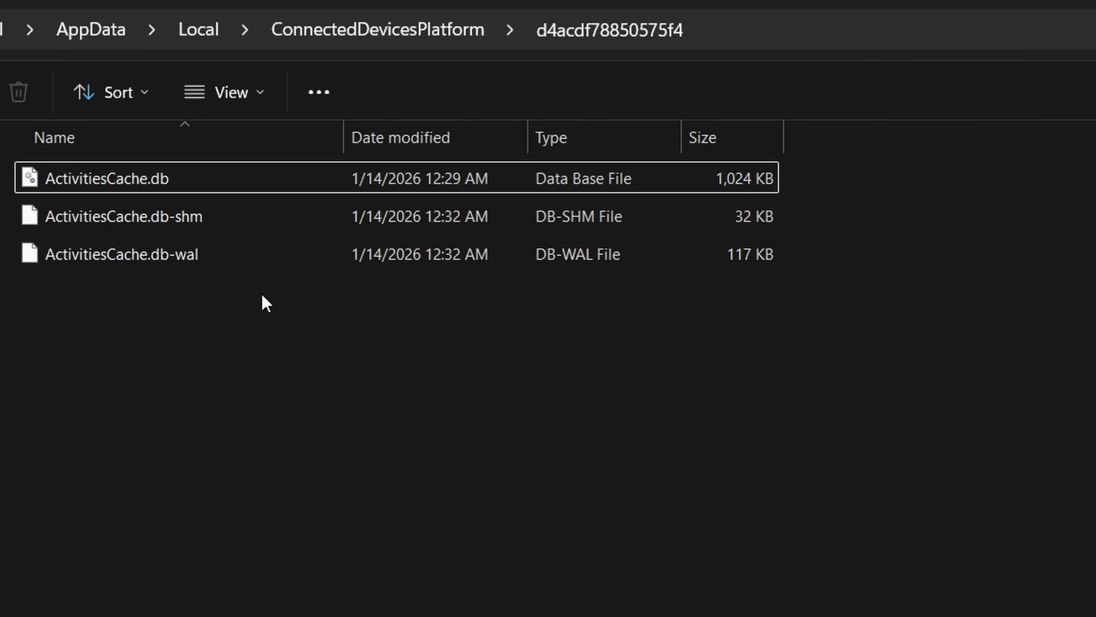
# Use Open with on ActivitiesCache.db and choose to browse for an app on this PC.
pyautogui.rightClick(160, 179)
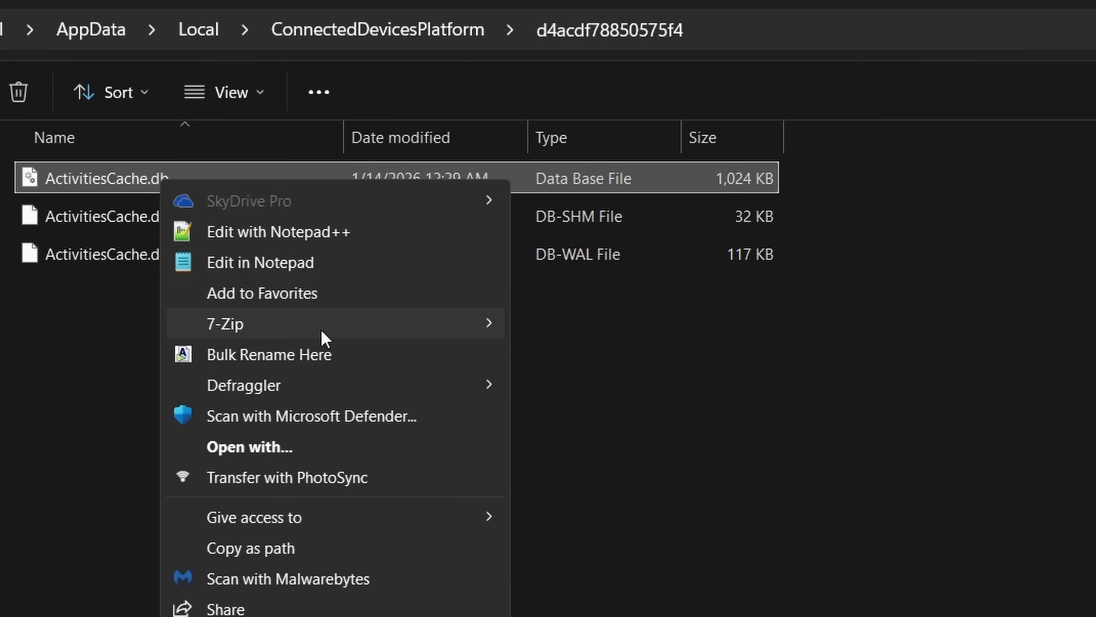
pyautogui.click(402, 449)
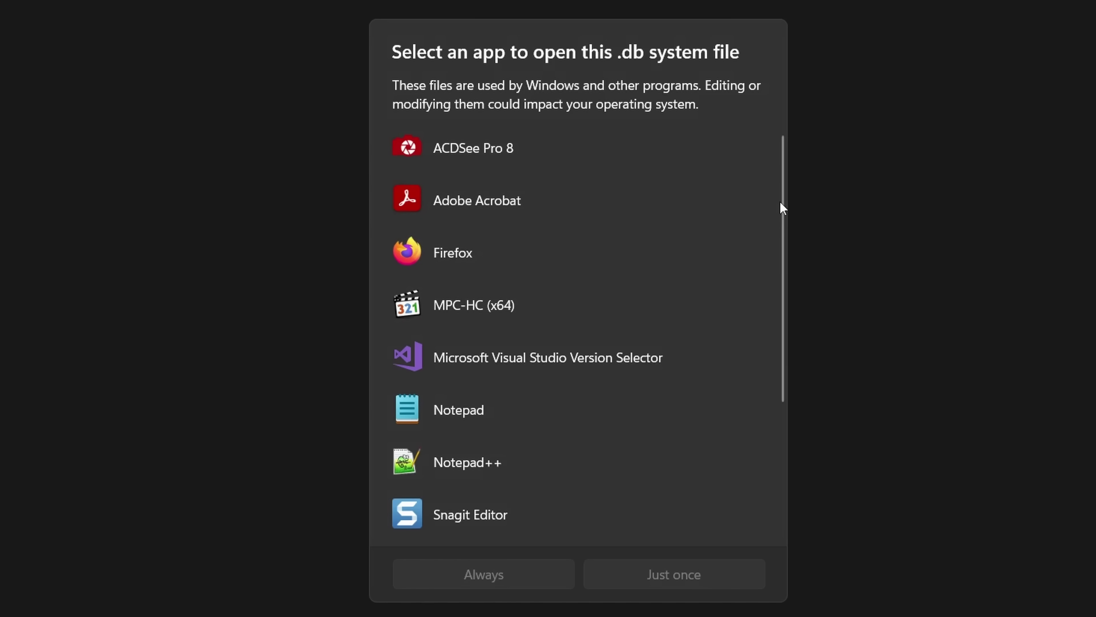
pyautogui.moveTo(783, 195); pyautogui.dragTo(778, 387)
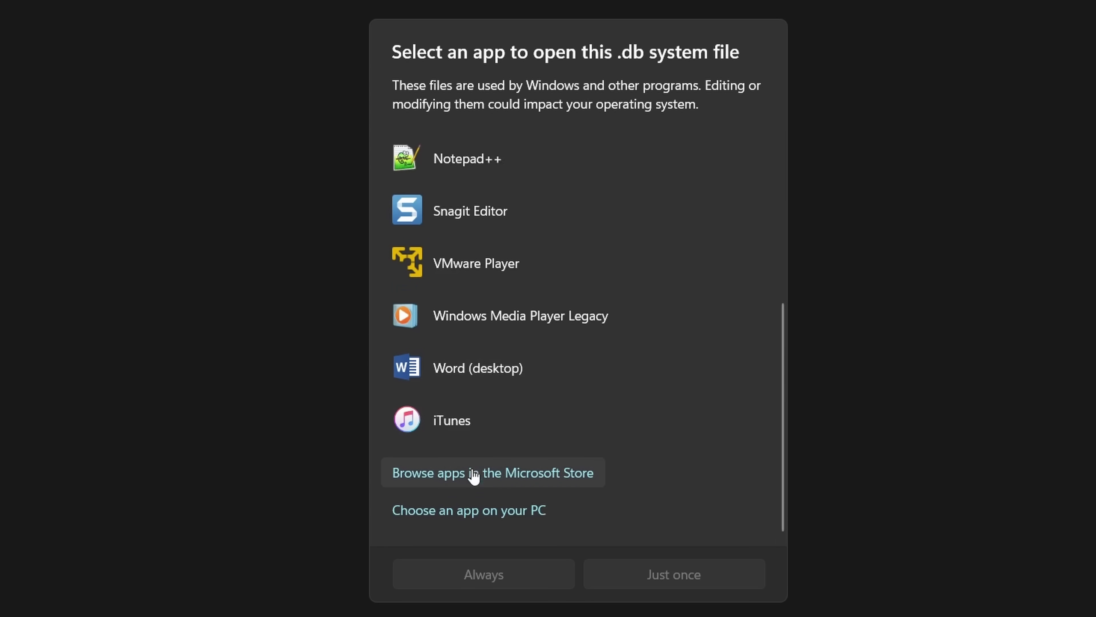
pyautogui.click(460, 517)
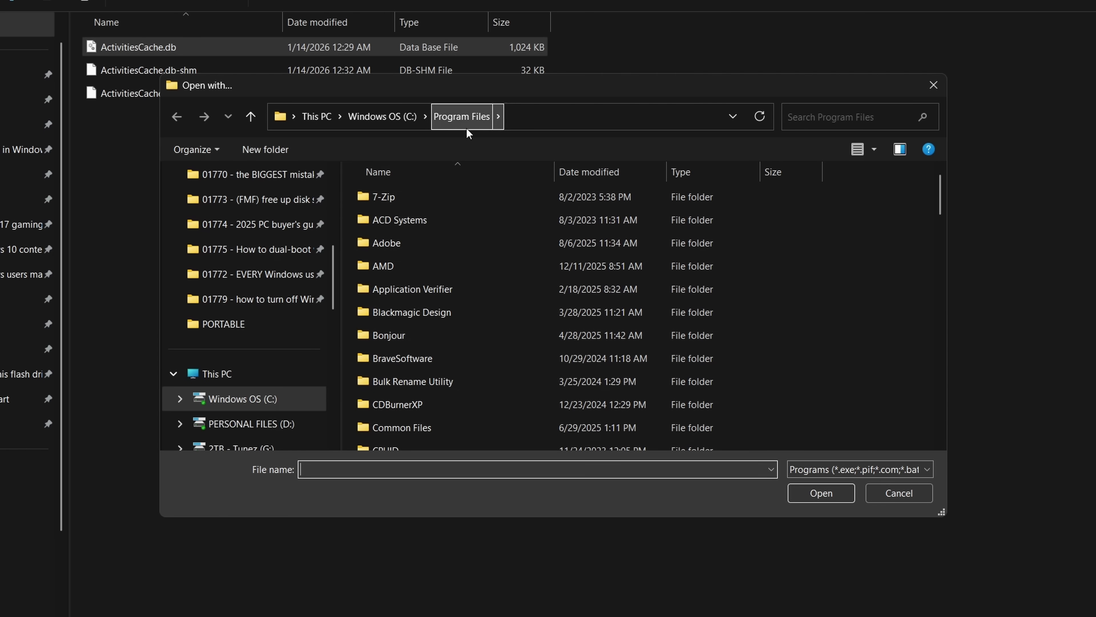
# Pick C:\Program Files\DB Browser for SQLite\DB Browser for SQLite.exe and set it to Always open the file.
pyautogui.click(304, 116)
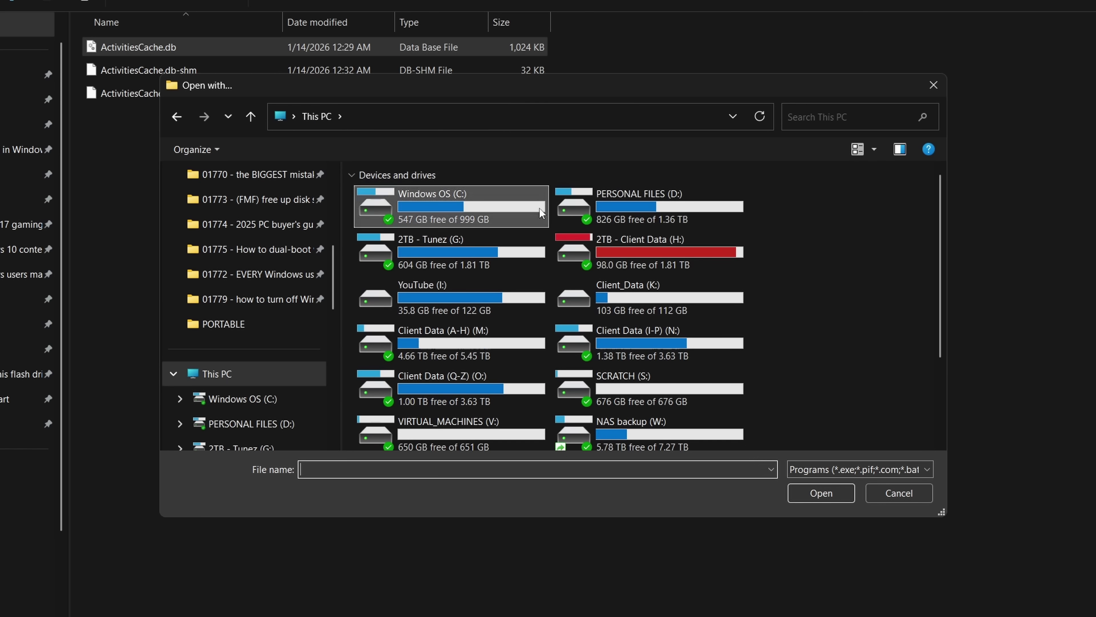
pyautogui.doubleClick(469, 220)
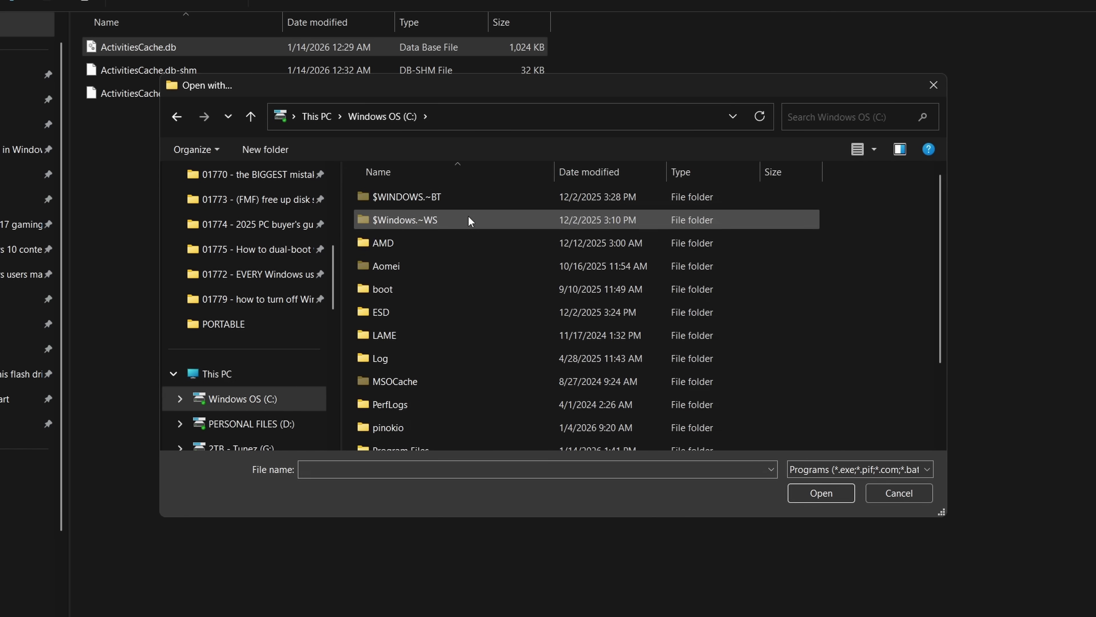
pyautogui.scroll(-2, 475, 268)
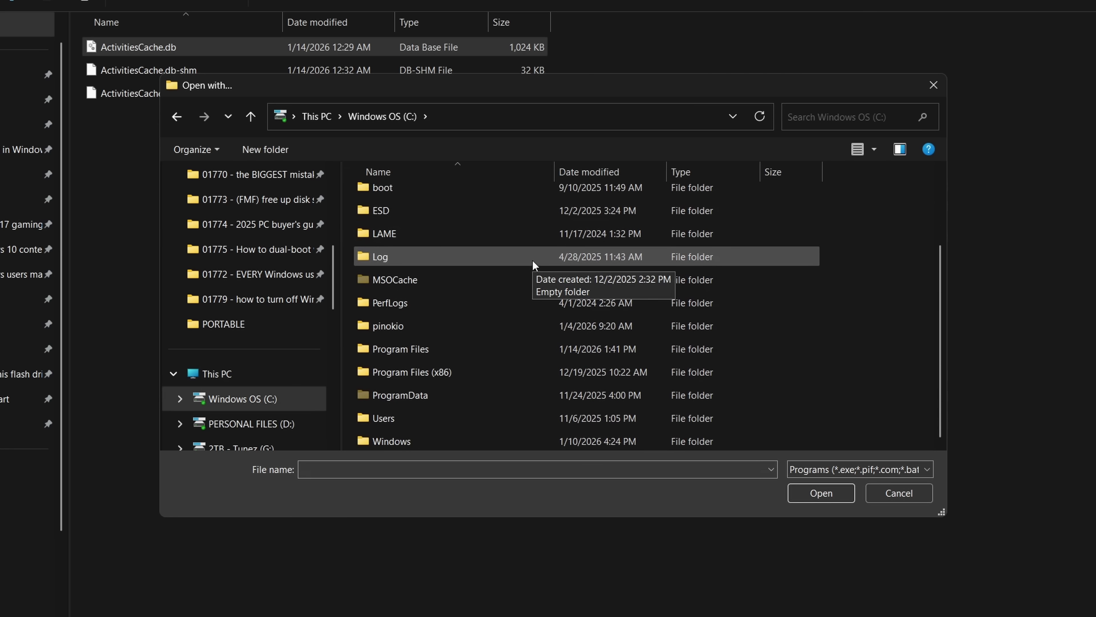
pyautogui.doubleClick(423, 349)
pyautogui.moveTo(940, 204); pyautogui.dragTo(953, 230)
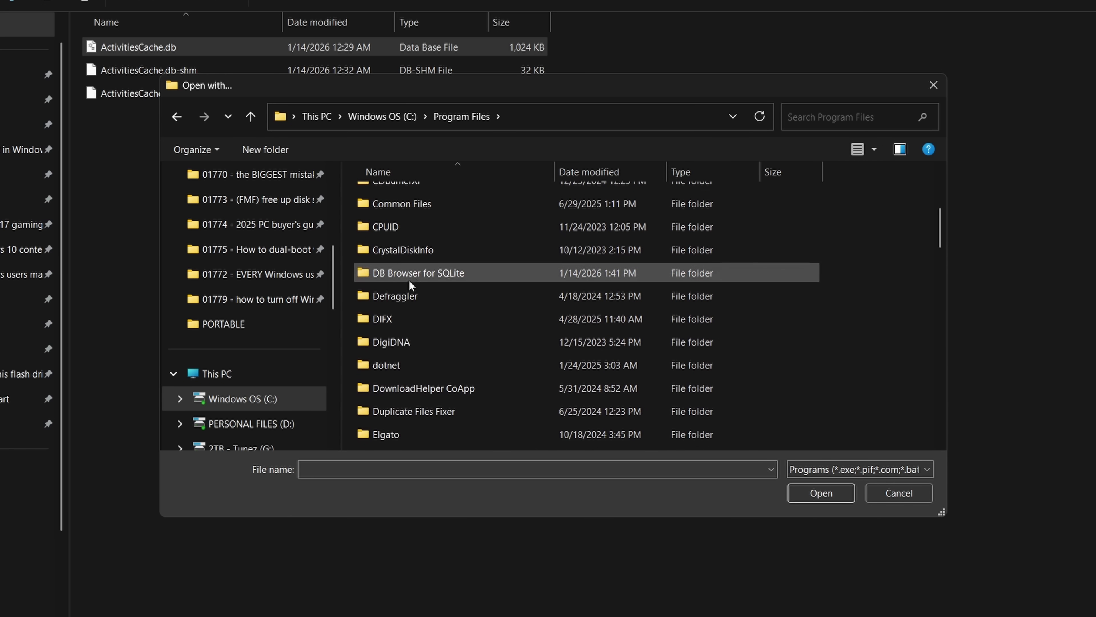
pyautogui.doubleClick(436, 278)
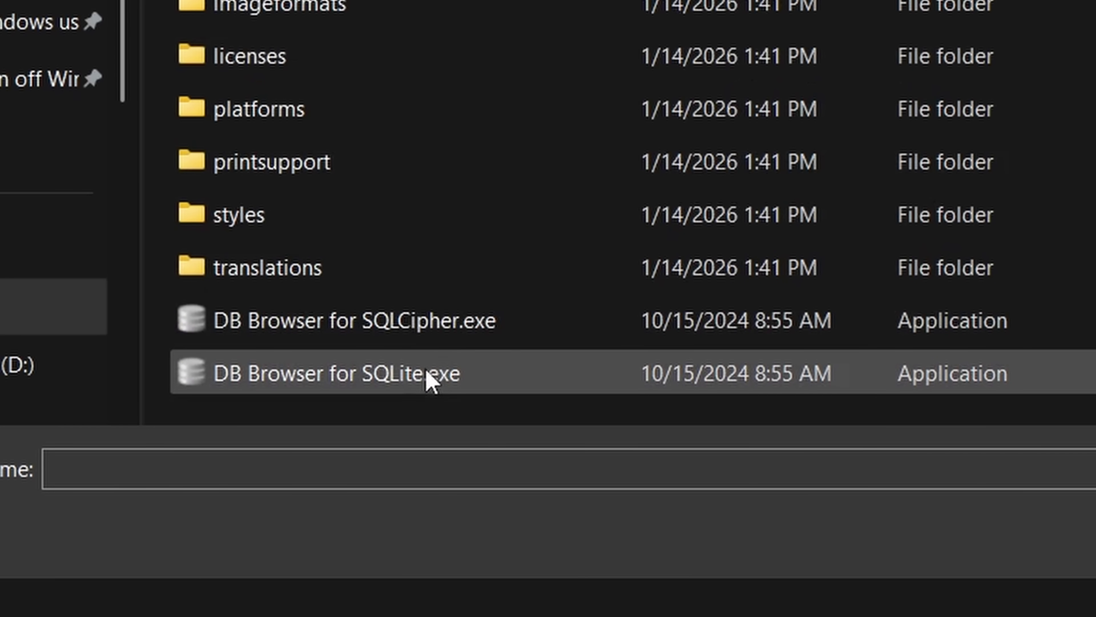
pyautogui.click(428, 381)
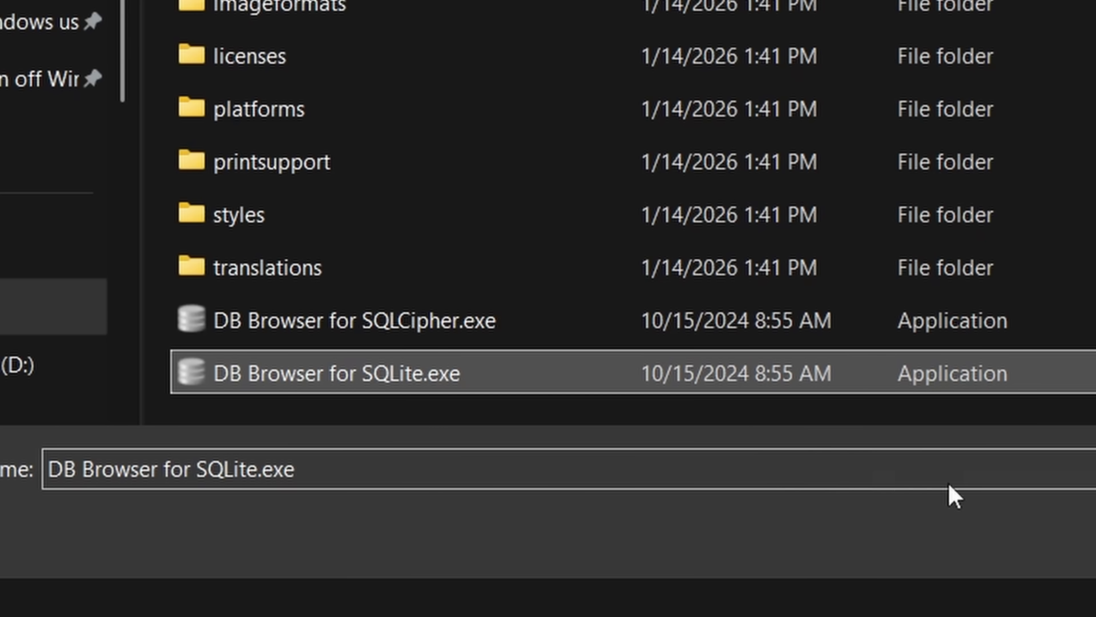
pyautogui.press('Return')
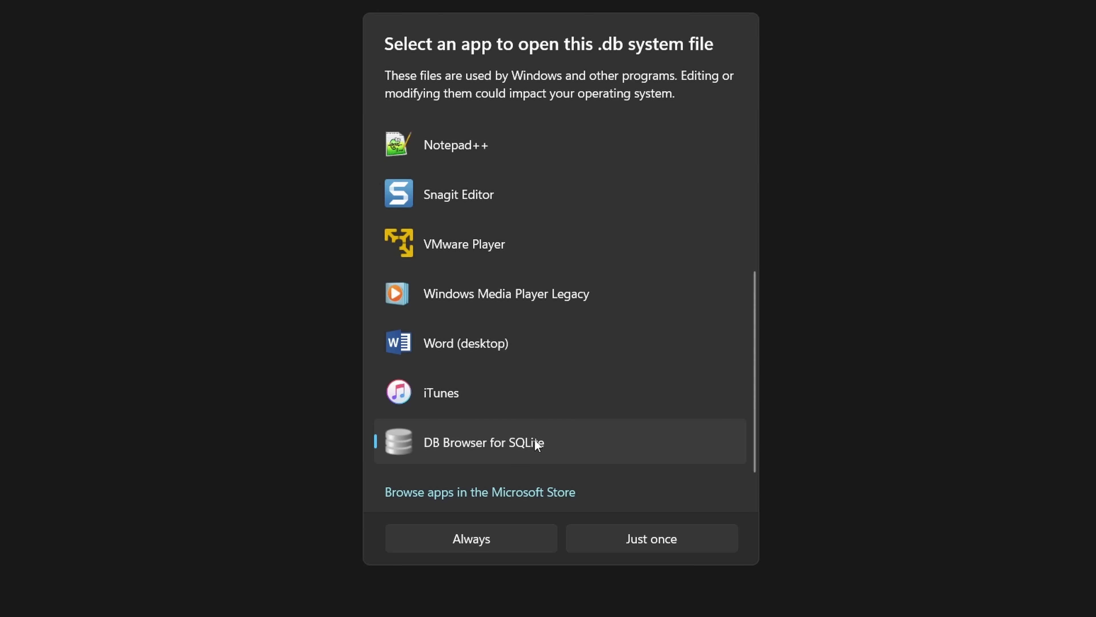
pyautogui.click(486, 540)
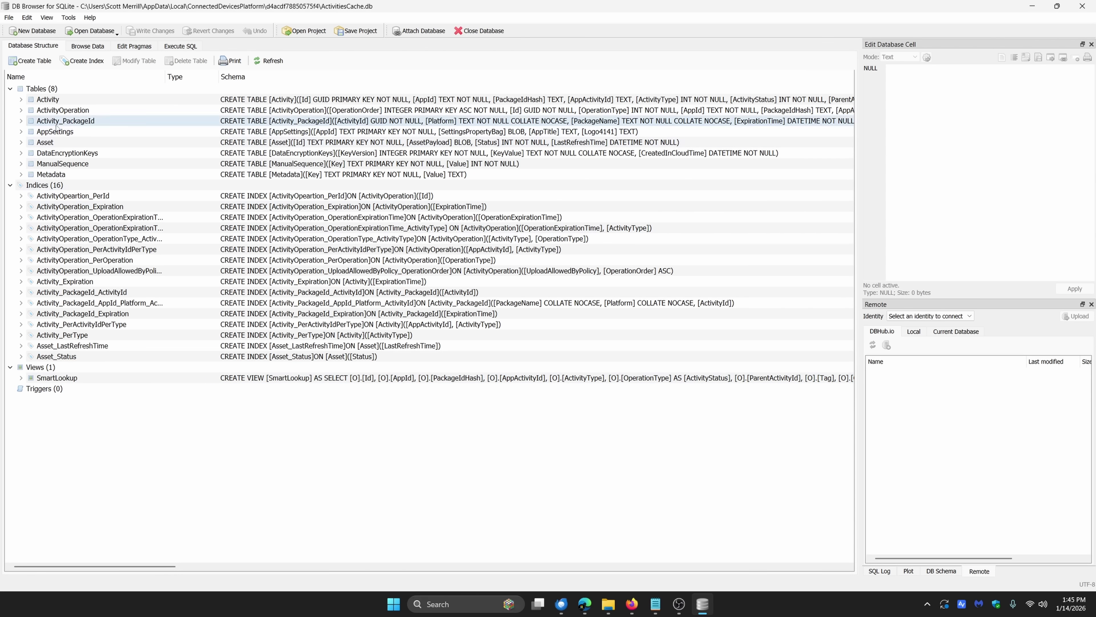
# Expand and collapse the ActivityOperation and Metadata tables to review their columns.
pyautogui.doubleClick(44, 110)
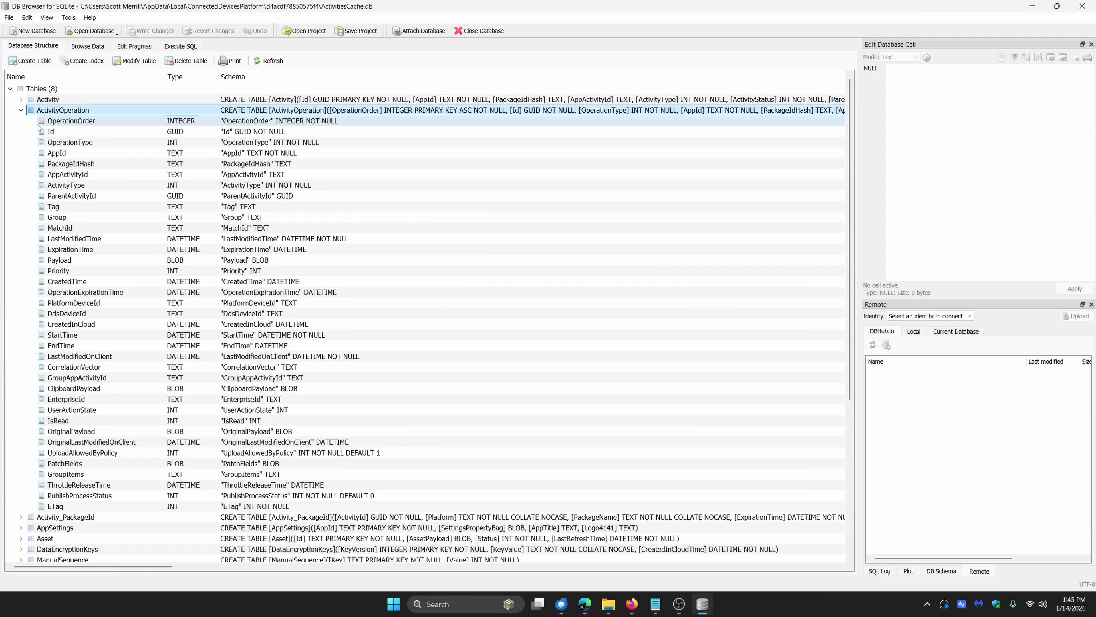
pyautogui.click(21, 110)
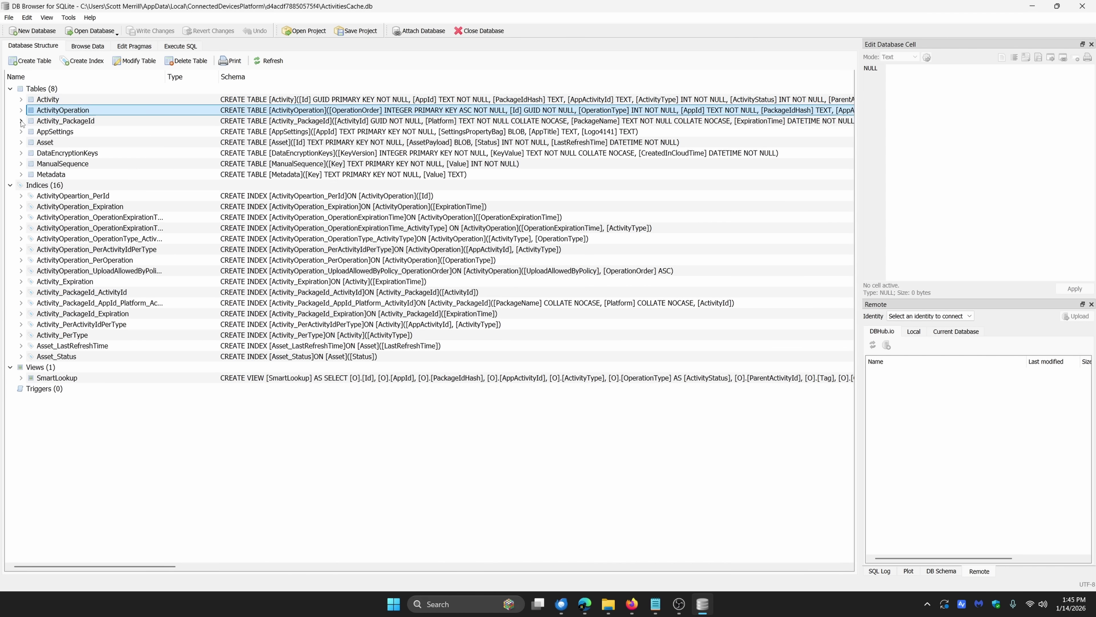
pyautogui.click(21, 175)
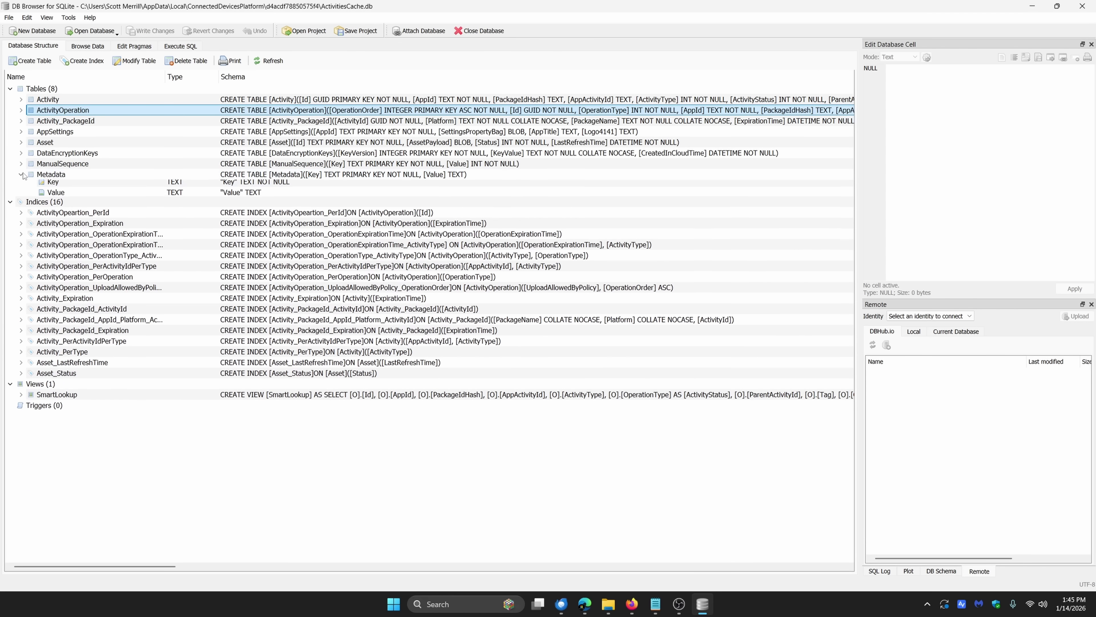
pyautogui.click(21, 175)
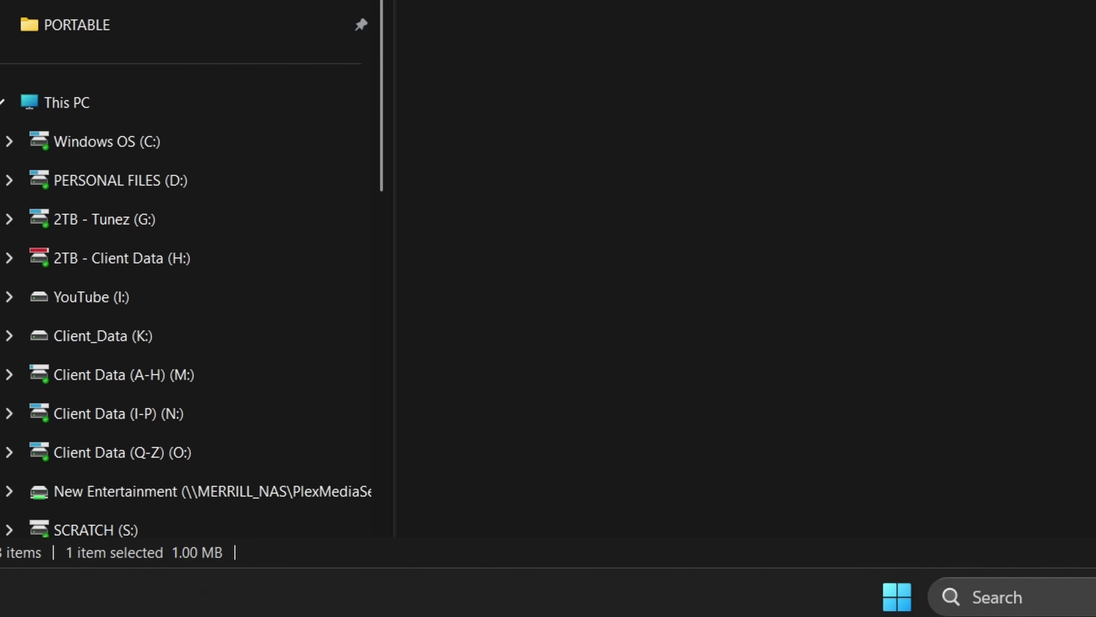
# Launch services.msc from the Run box.
pyautogui.press('super+r')
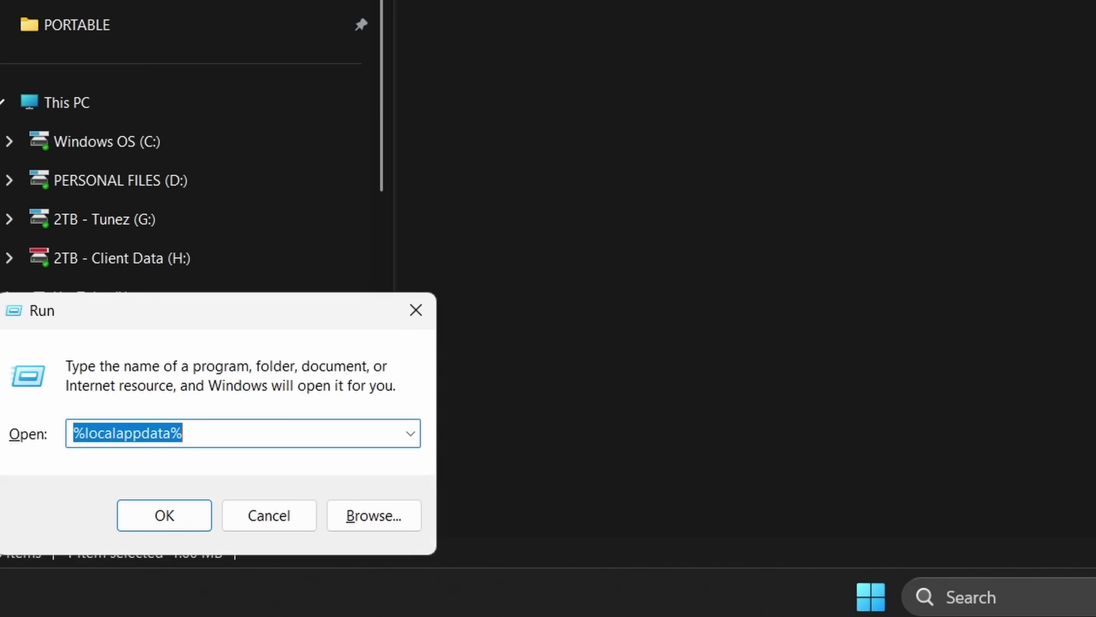
pyautogui.write('services.msc')
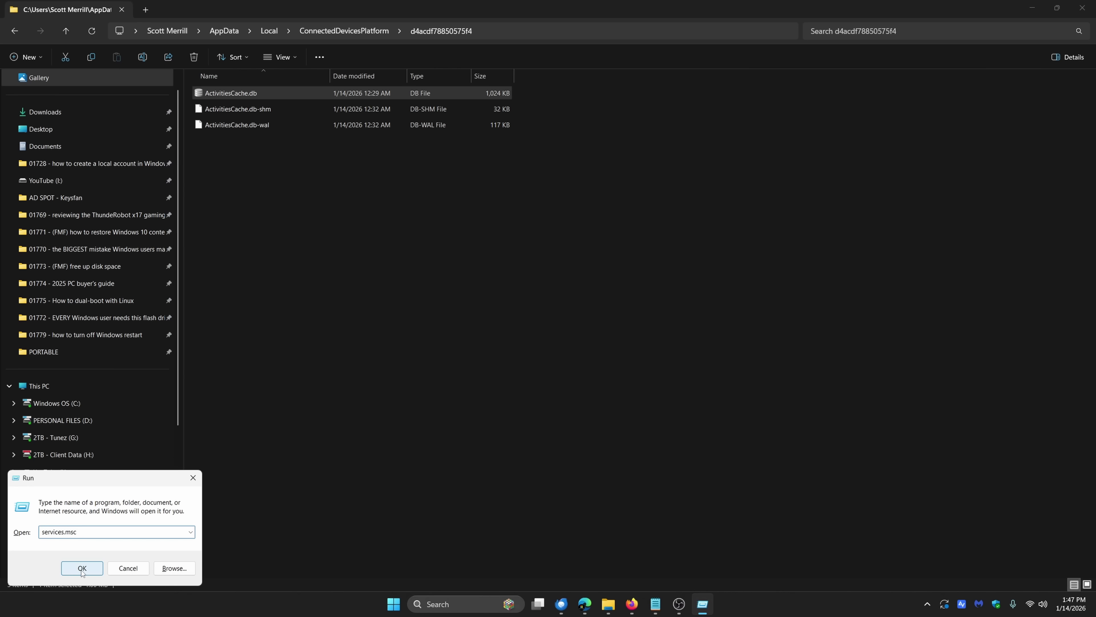
pyautogui.click(163, 515)
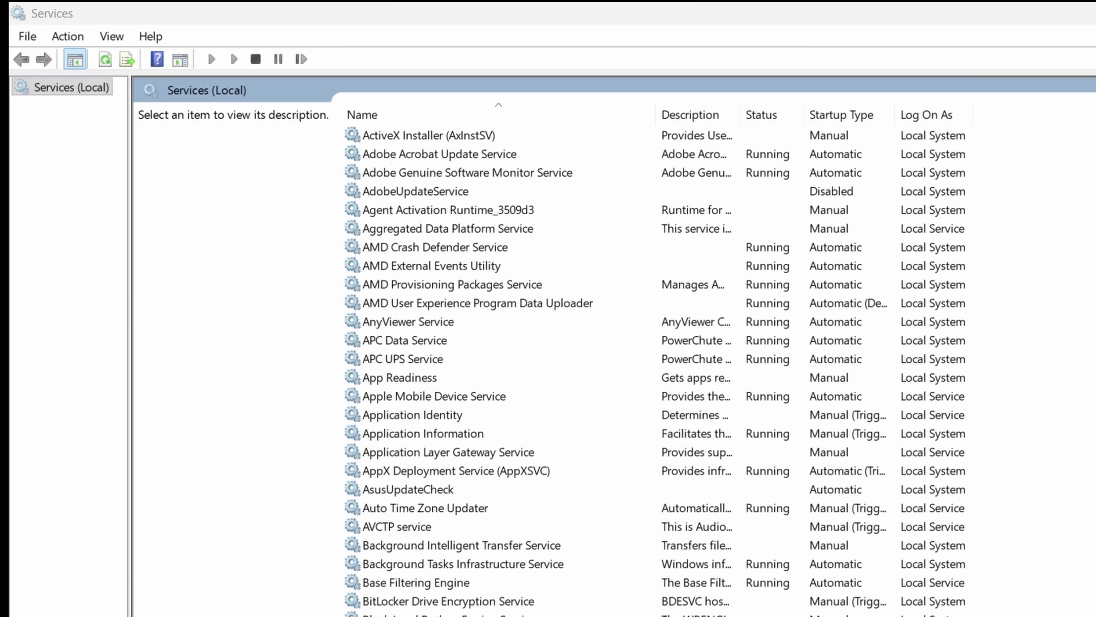
# Scroll the services list and select Connected Devices Platform Service.
pyautogui.scroll(-7, 664, 370)
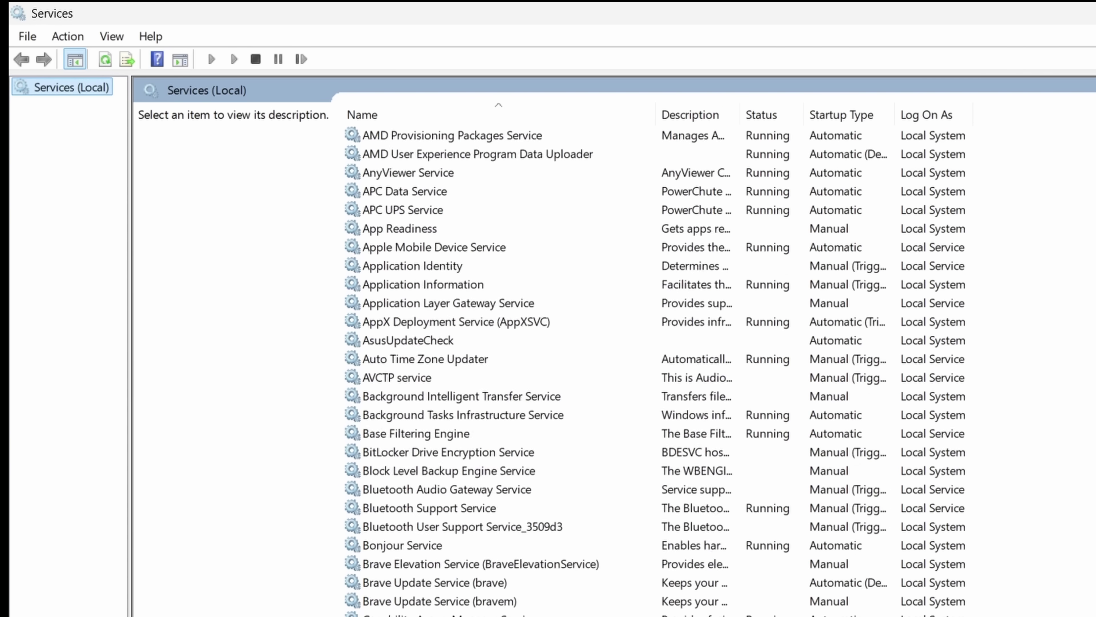
pyautogui.scroll(-2, 888, 325)
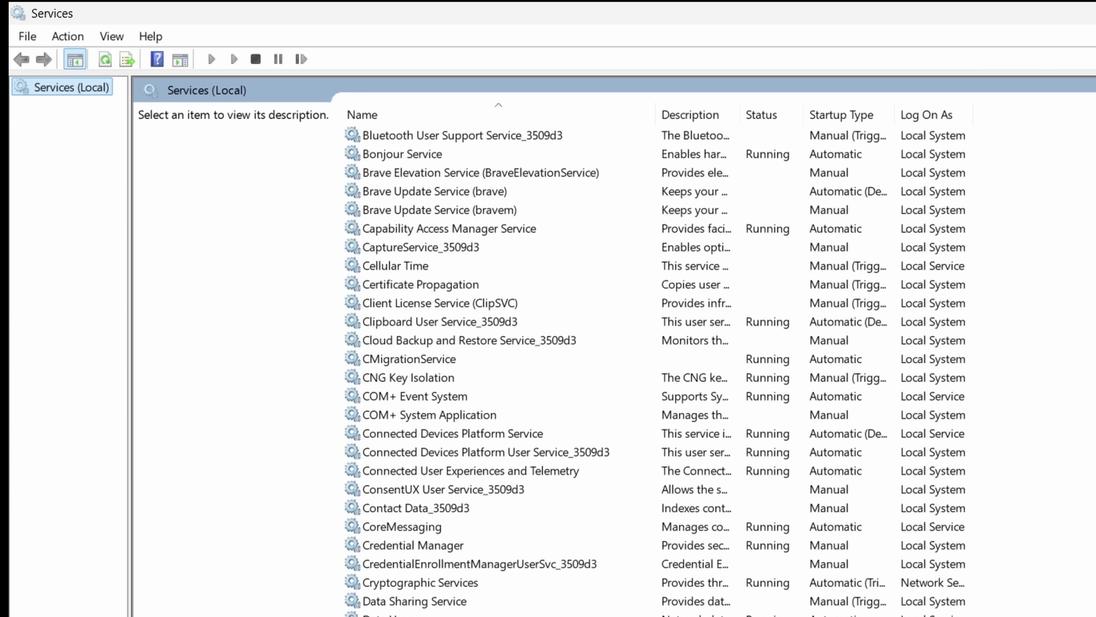
pyautogui.click(484, 431)
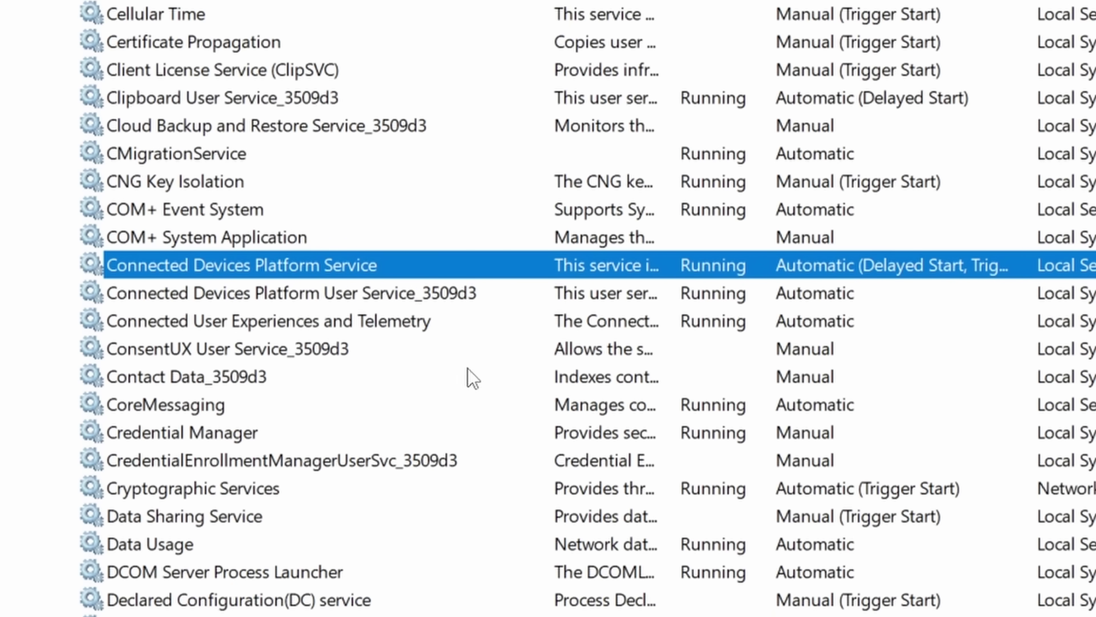
# Open the service's properties and review its Log On and Recovery tabs.
pyautogui.doubleClick(427, 270)
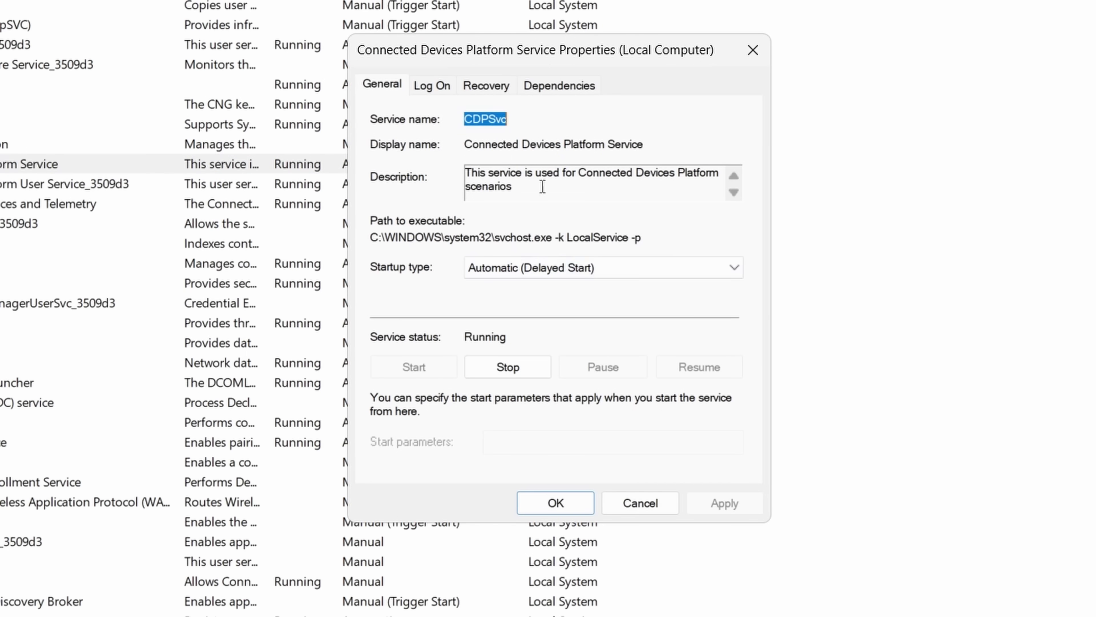
pyautogui.click(456, 89)
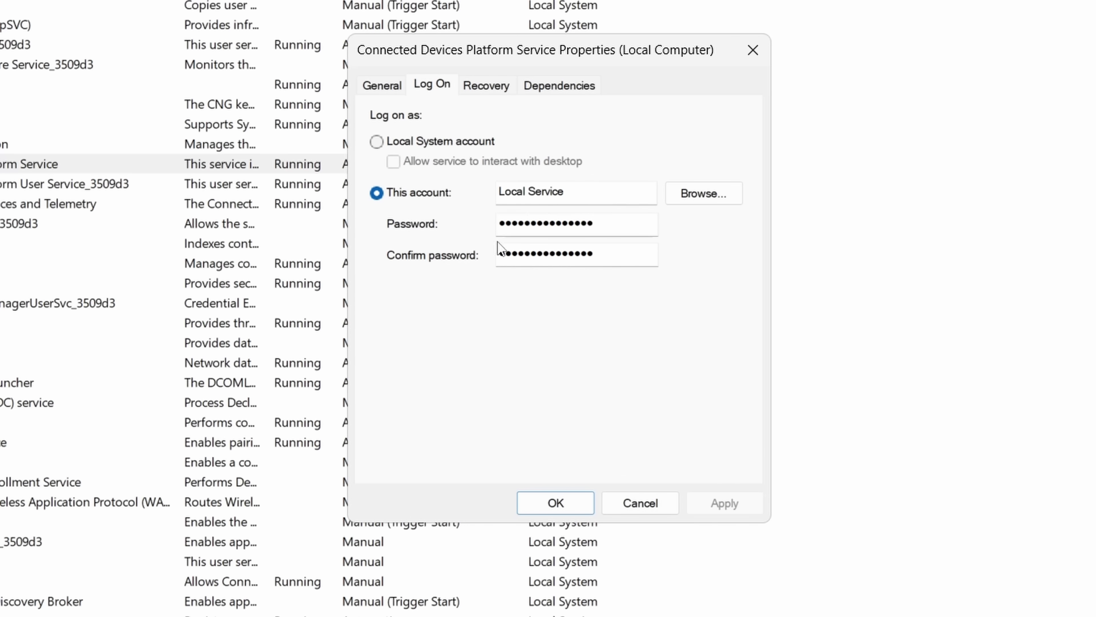
pyautogui.click(507, 92)
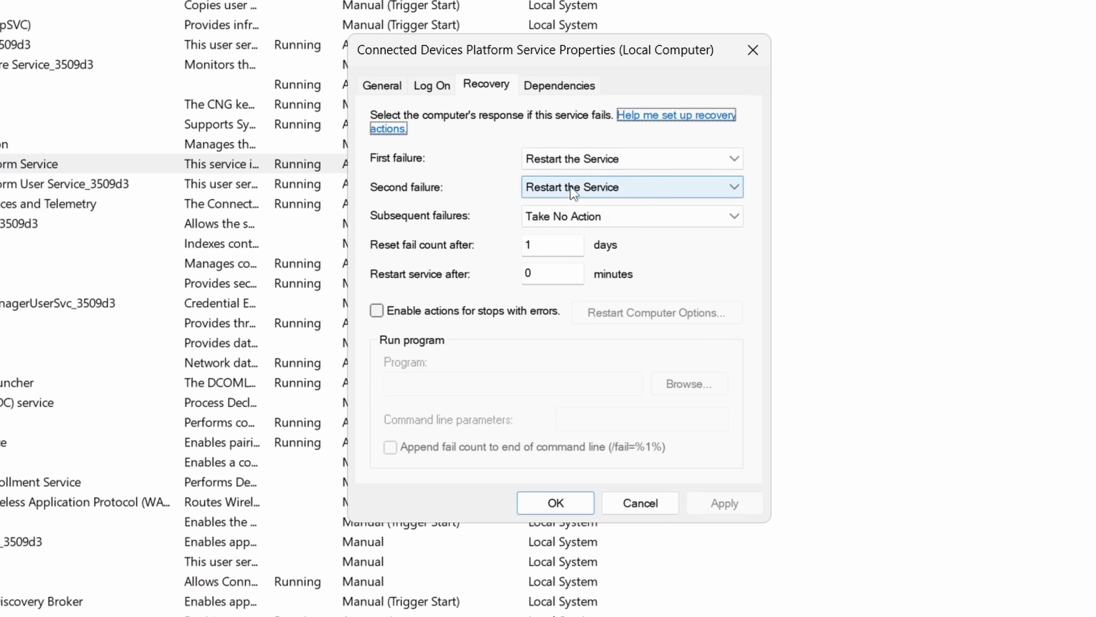
pyautogui.click(398, 86)
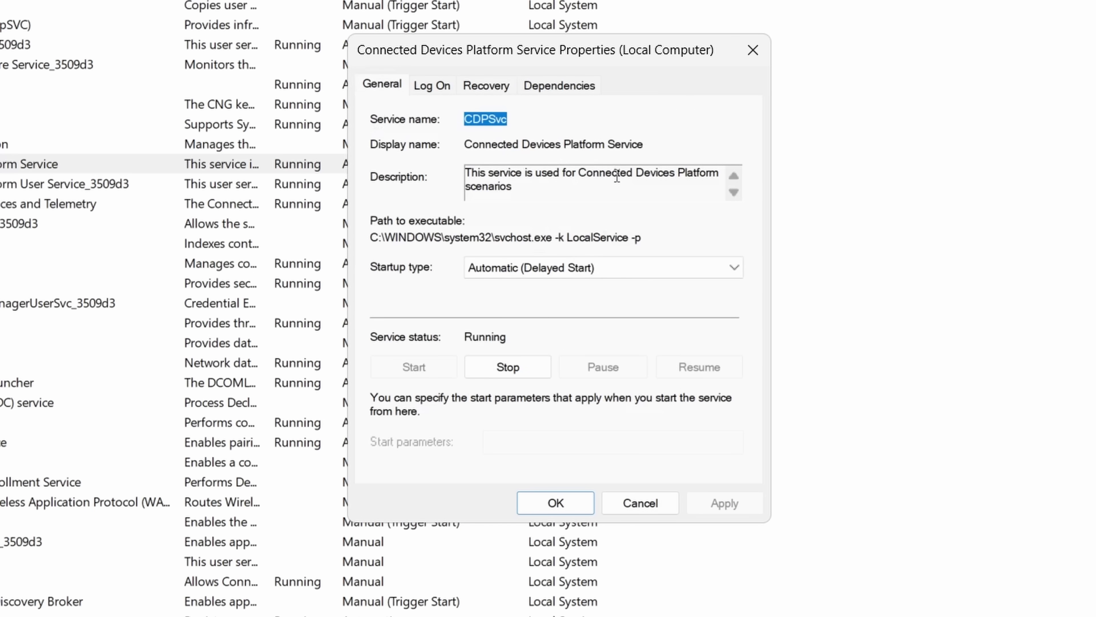
# Stop the service, set its startup type to Disabled, and apply the change.
pyautogui.click(508, 367)
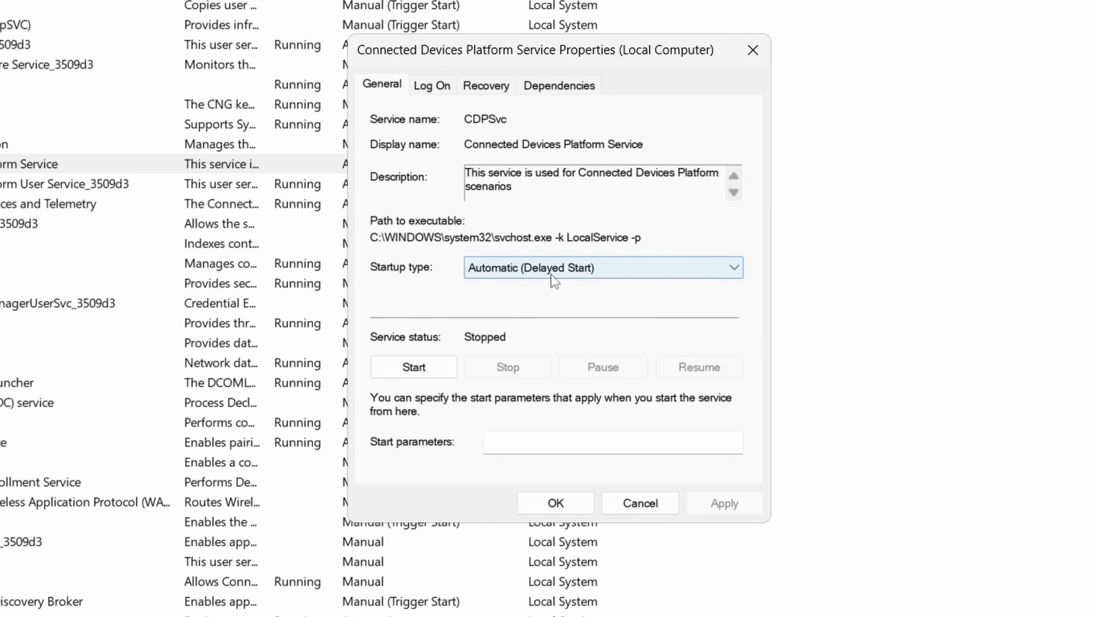
pyautogui.click(741, 268)
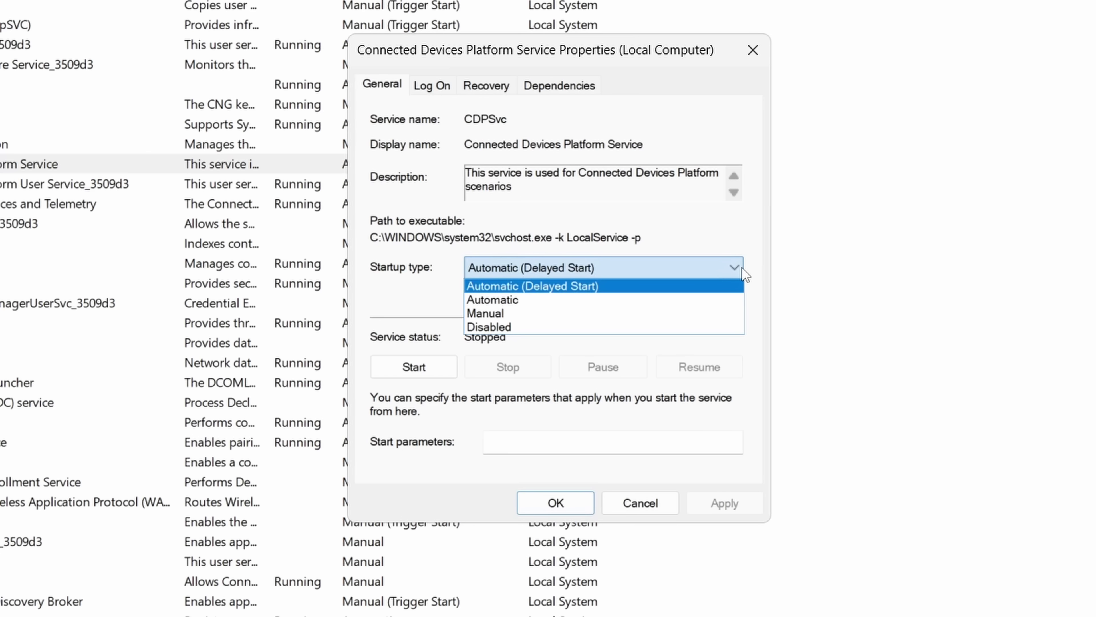
pyautogui.click(617, 327)
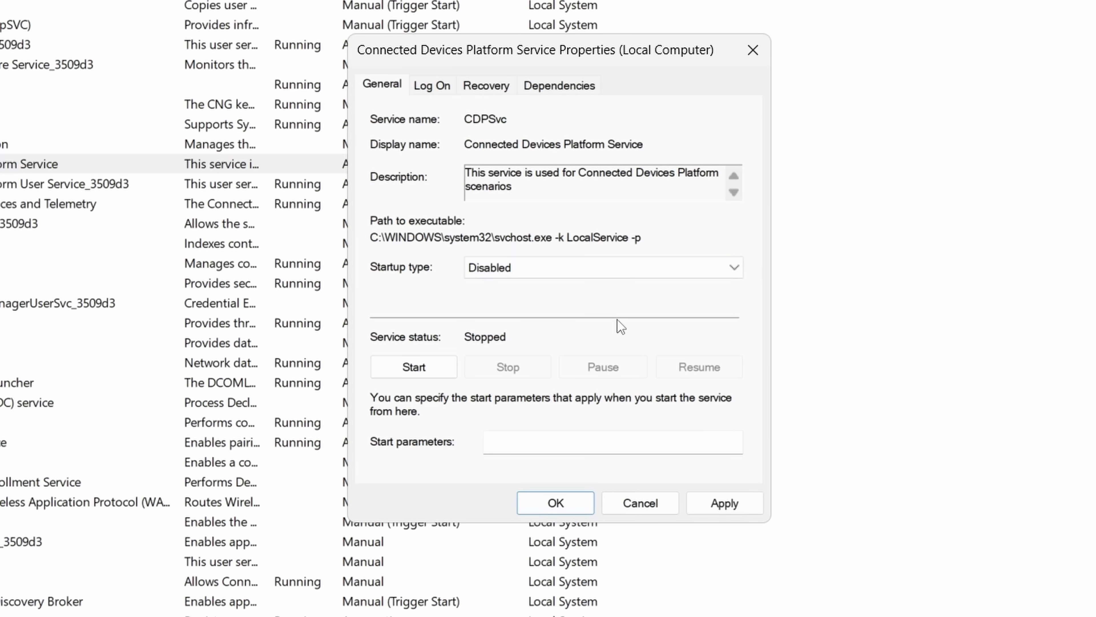
pyautogui.click(730, 501)
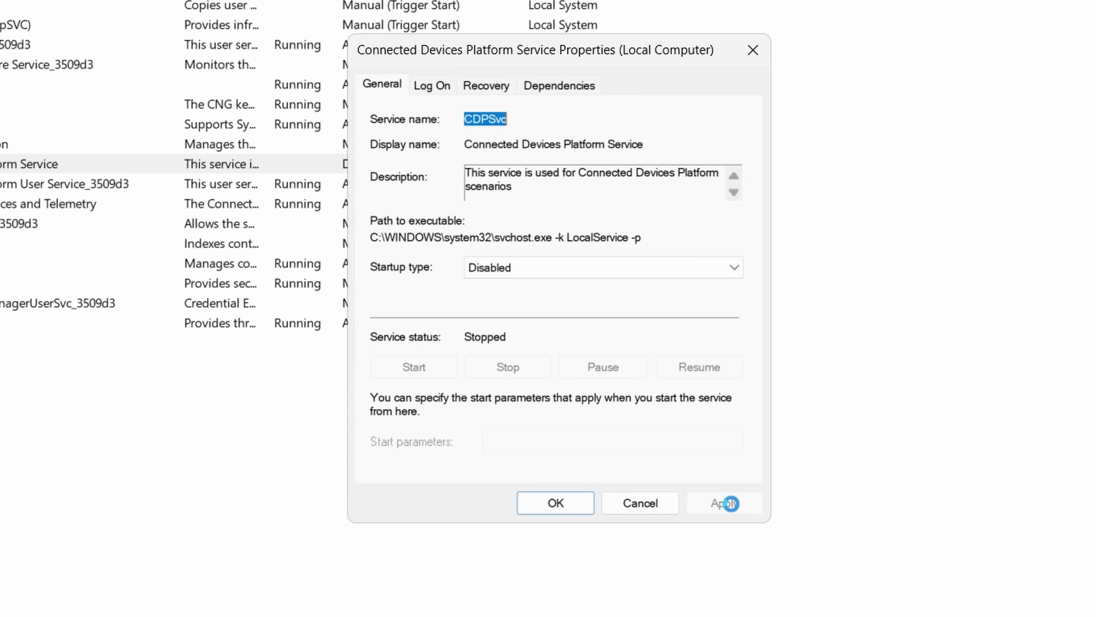
pyautogui.click(579, 504)
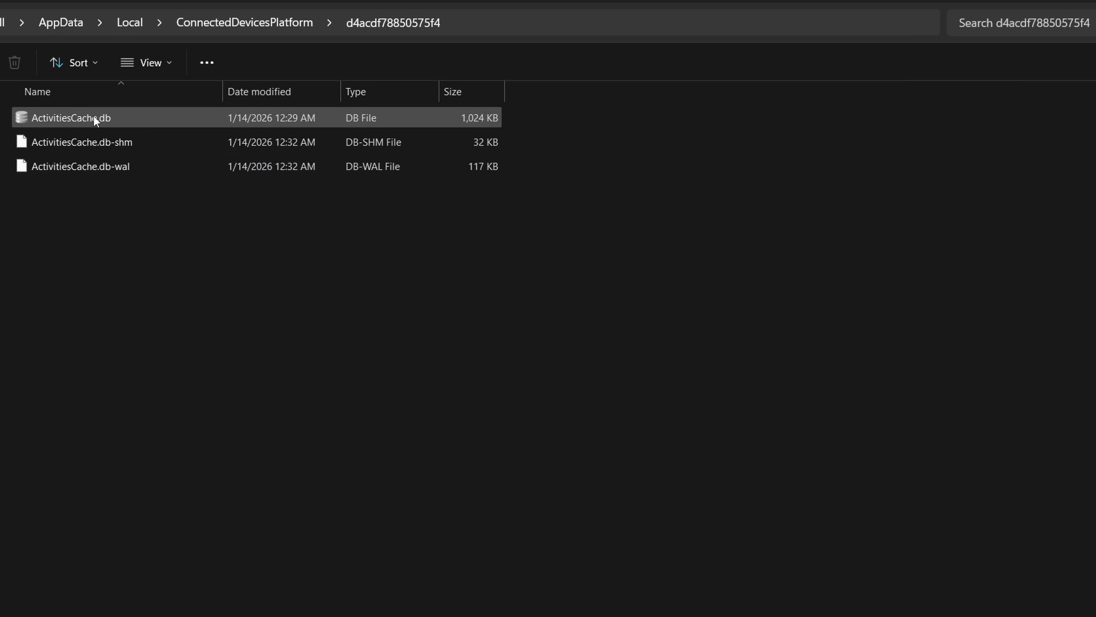
# Try deleting ActivitiesCache.db, then cancel the File In Use refusal, leaving the file in place.
pyautogui.click(93, 118)
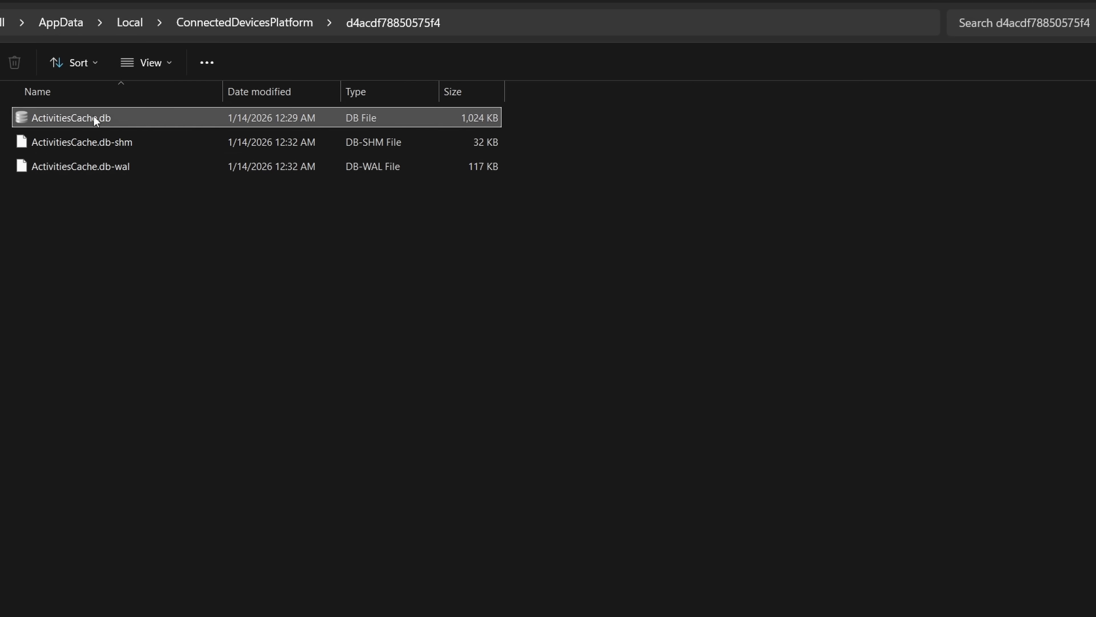
pyautogui.rightClick(94, 117)
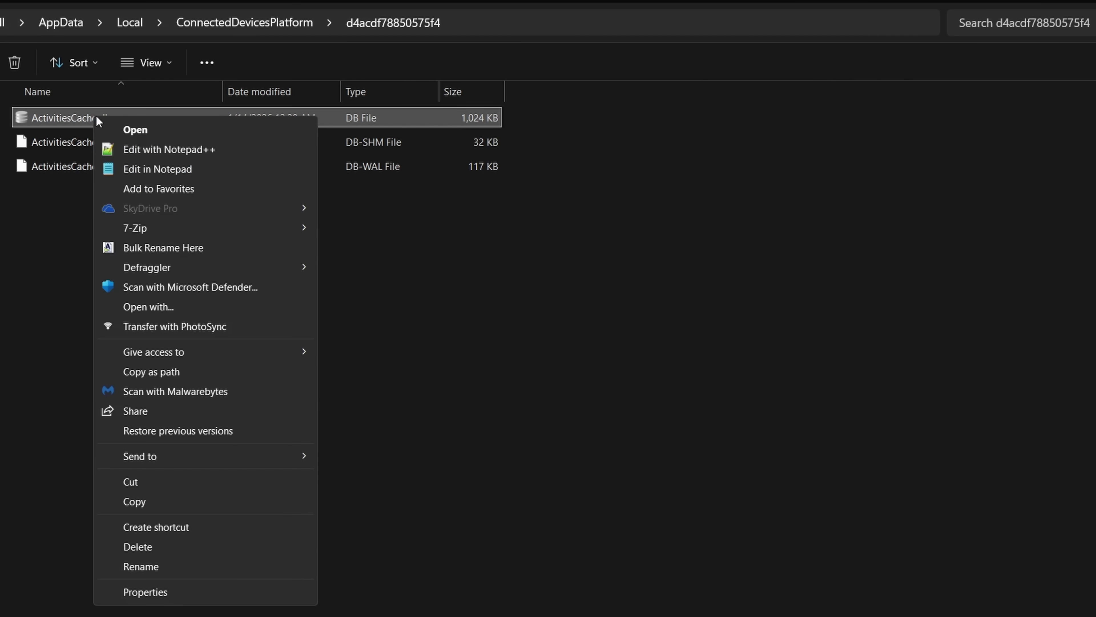
pyautogui.click(178, 551)
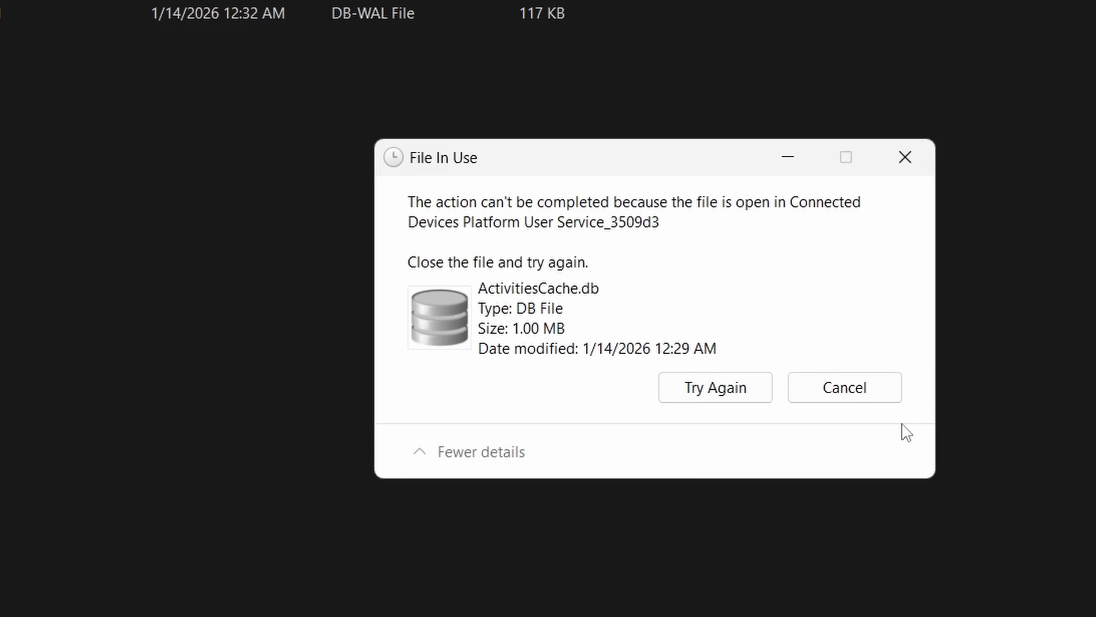
pyautogui.click(848, 388)
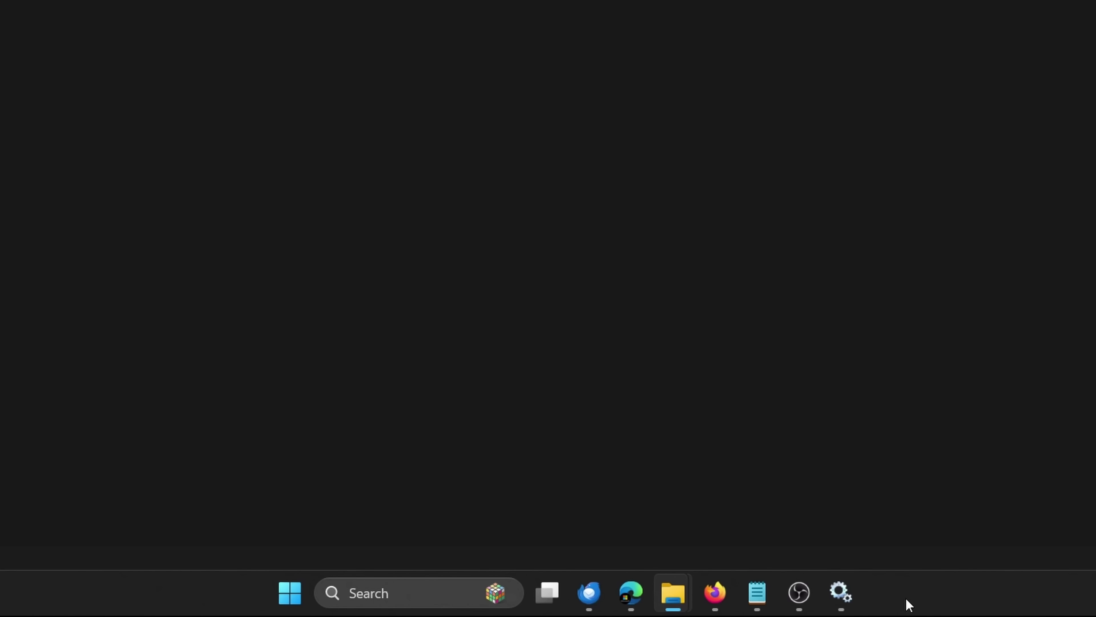
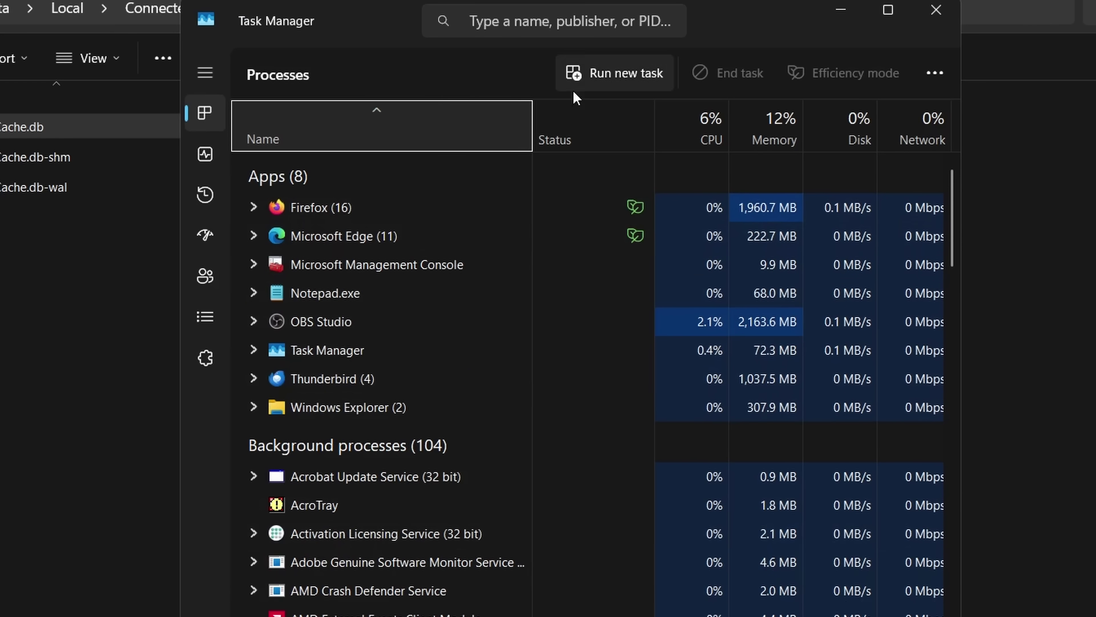
# Find the Connected Devices Platform User Service via a 'conncected' search, stop it, and select ActivitiesCache.db.
pyautogui.click(548, 20)
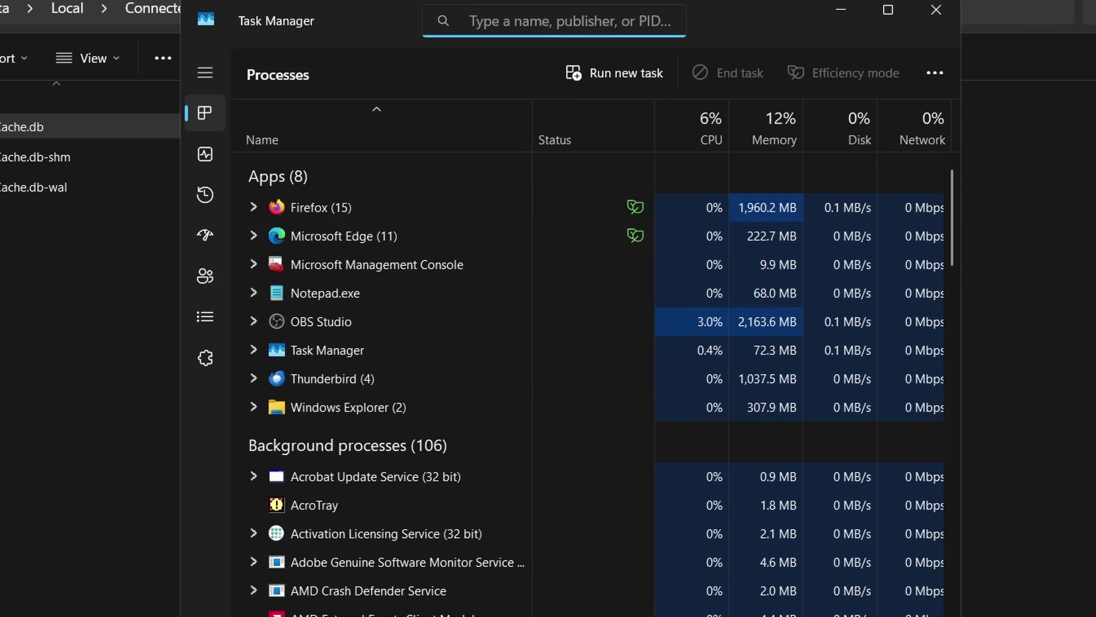
pyautogui.write('connc')
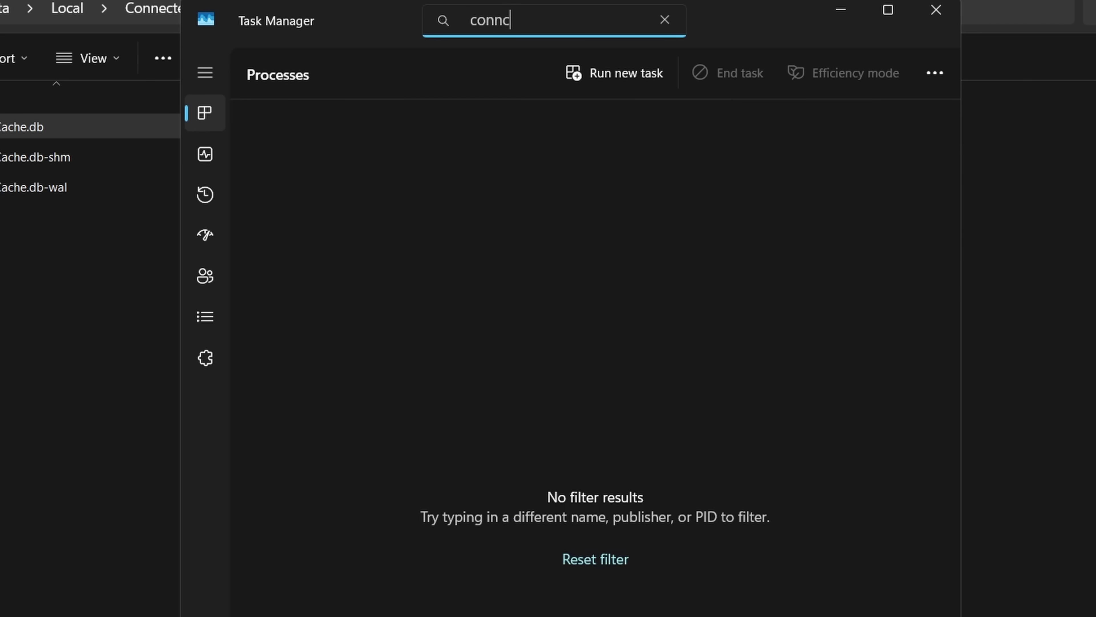
pyautogui.press('BackSpace')
pyautogui.write('ected')
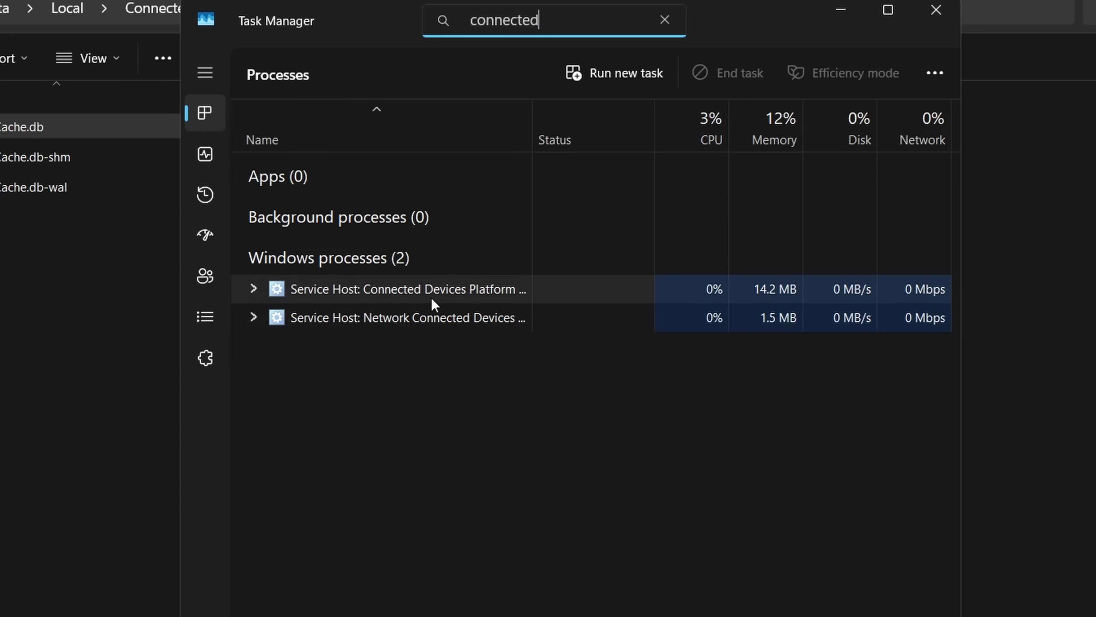
pyautogui.click(261, 291)
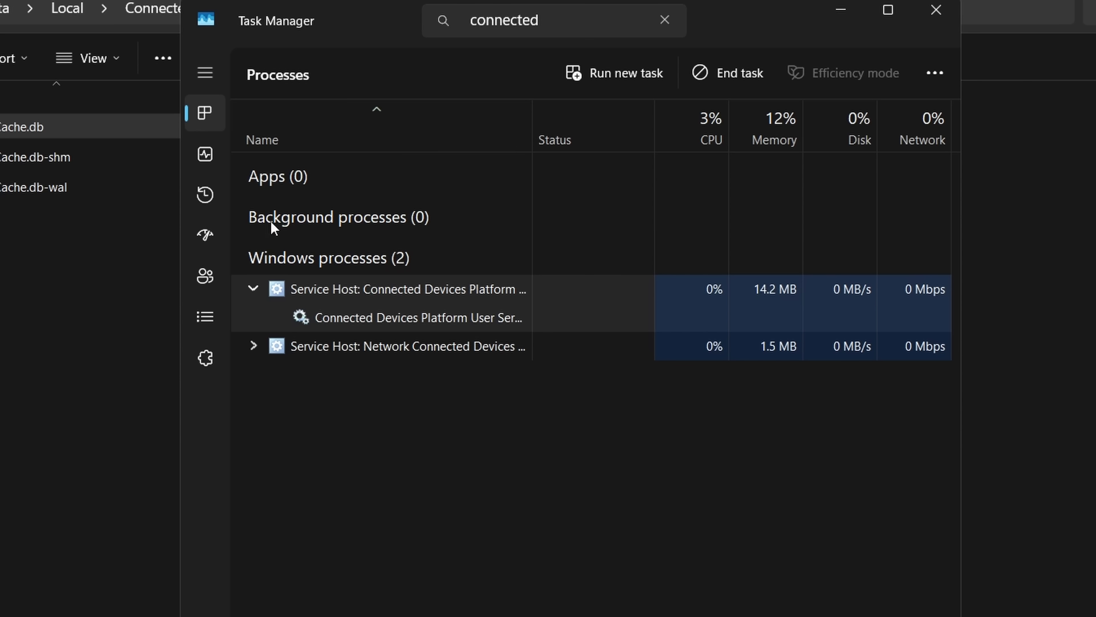
pyautogui.click(395, 323)
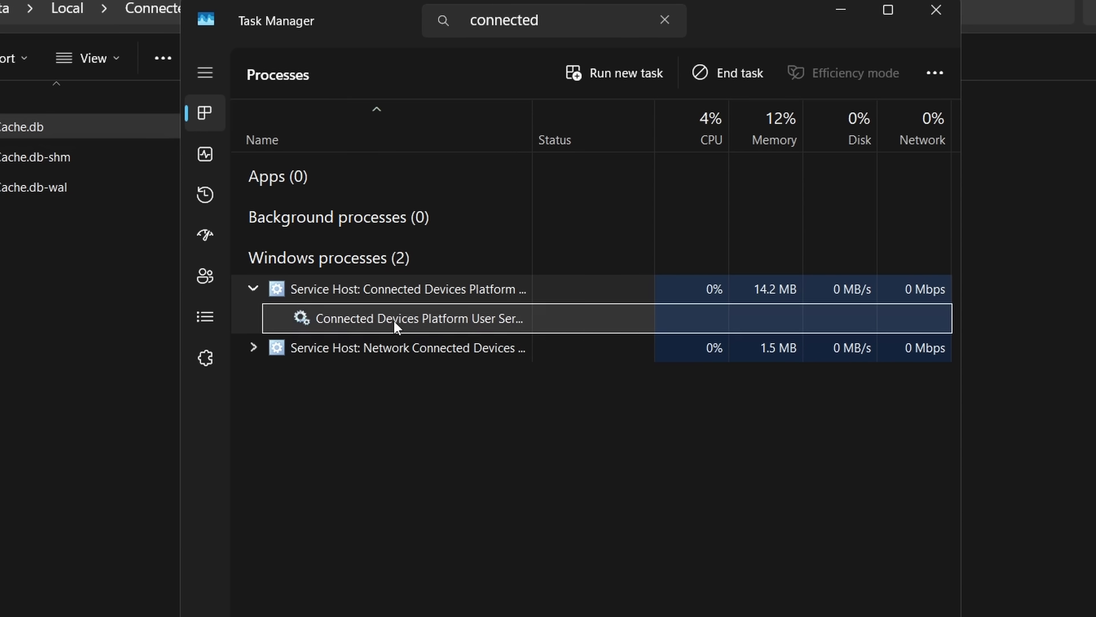
pyautogui.rightClick(437, 330)
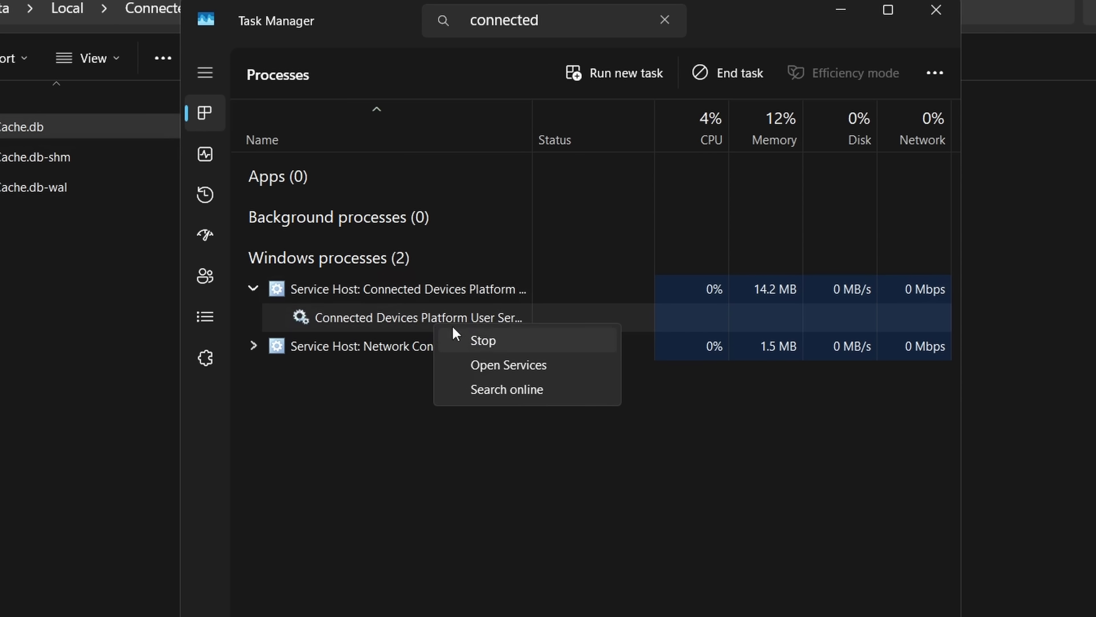
pyautogui.click(483, 342)
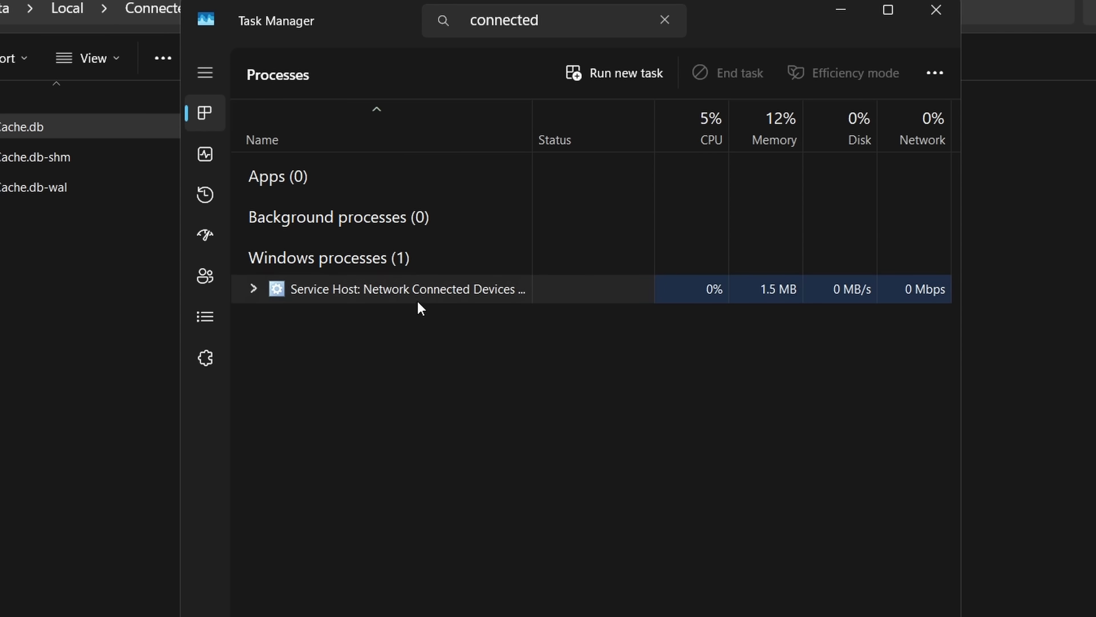
pyautogui.click(39, 130)
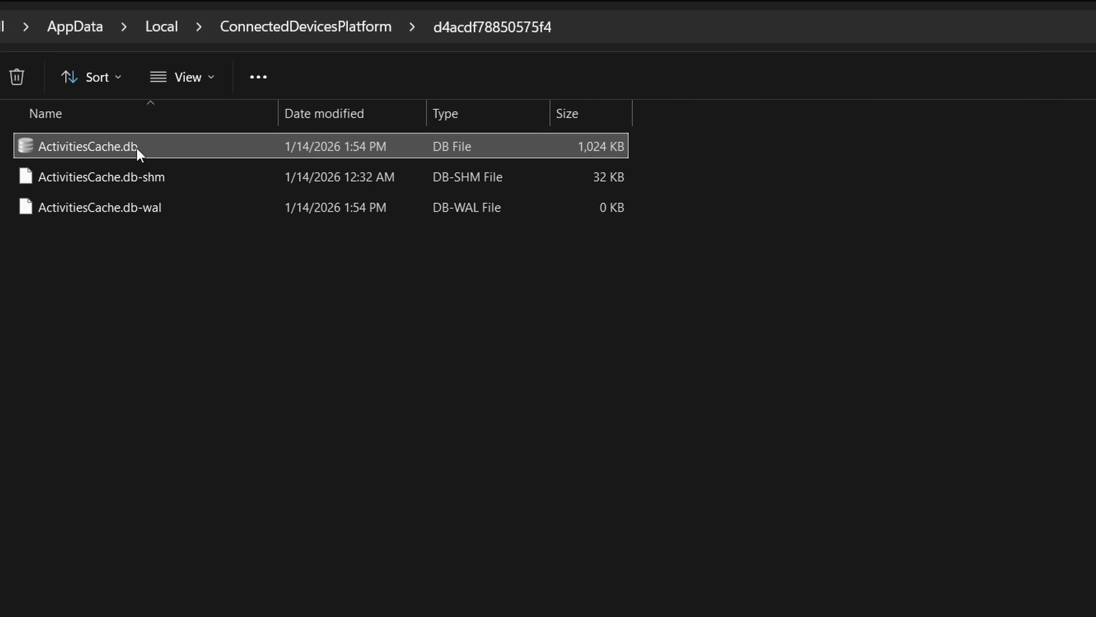
# Delete ActivitiesCache.db, then the ActivitiesCache.db-shm and db-wal files.
pyautogui.rightClick(136, 149)
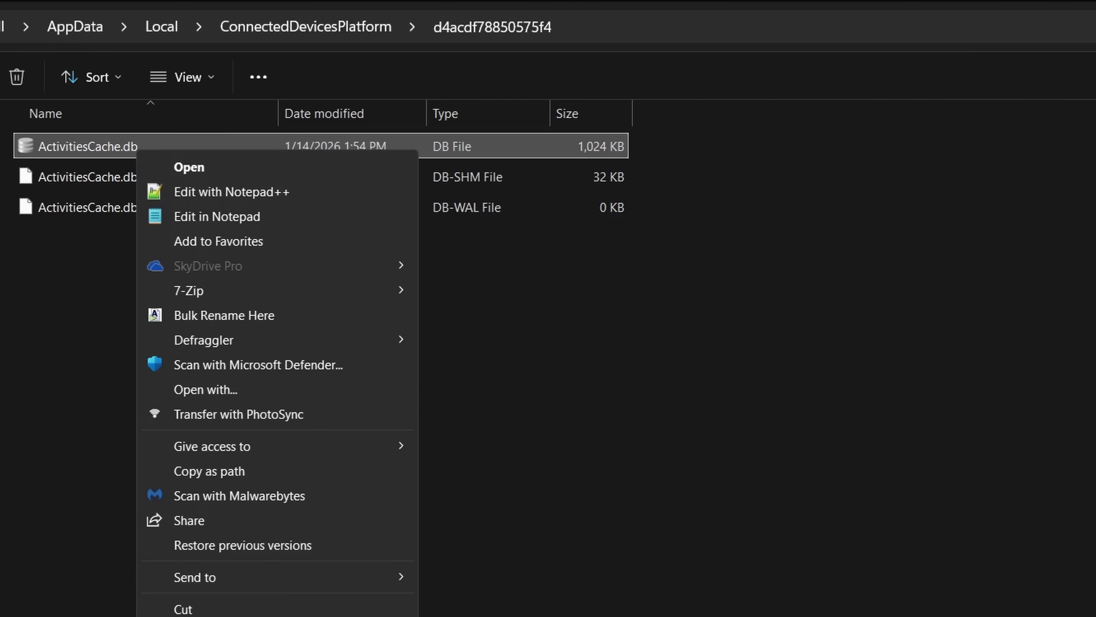
pyautogui.click(208, 615)
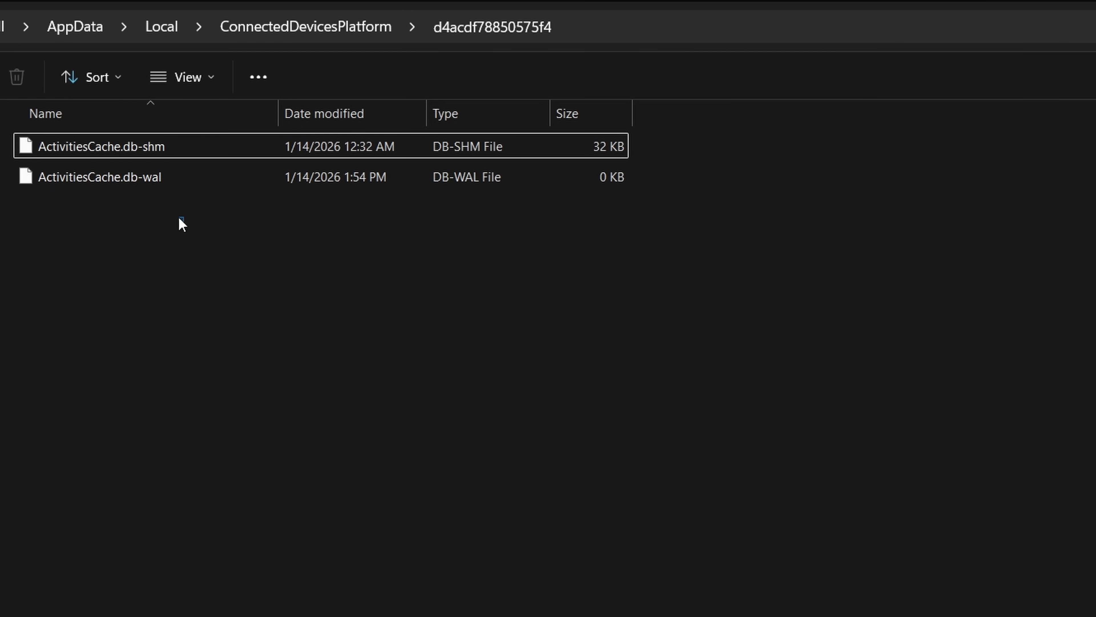
pyautogui.moveTo(181, 224); pyautogui.dragTo(149, 151)
pyautogui.rightClick(158, 148)
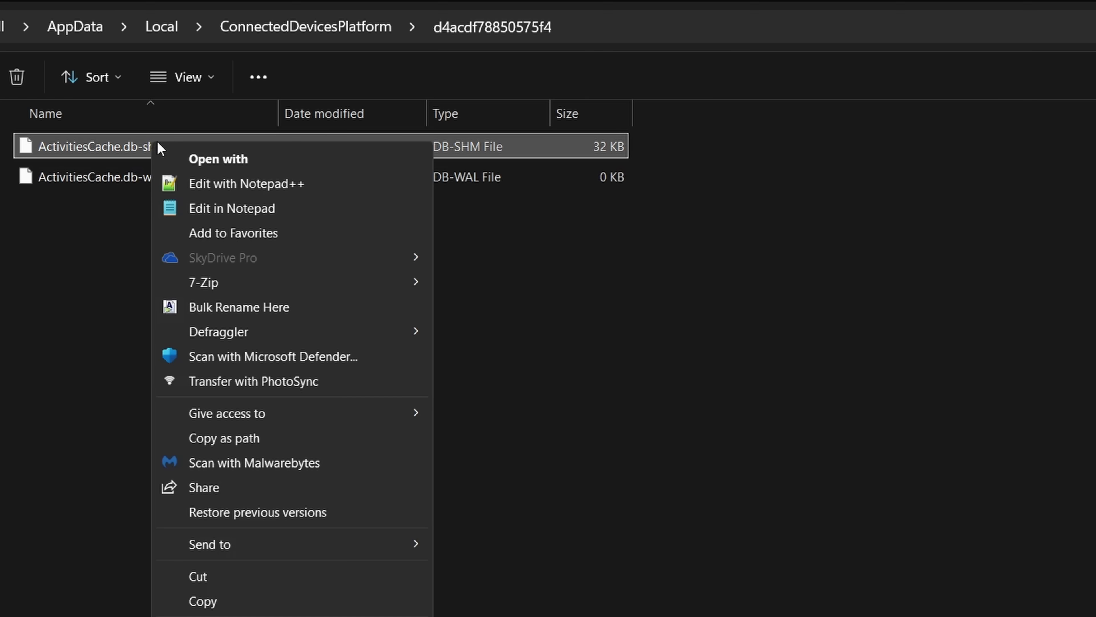
pyautogui.keyDown('ctrl'); pyautogui.click(131, 172); pyautogui.keyUp('ctrl')
pyautogui.rightClick(157, 171)
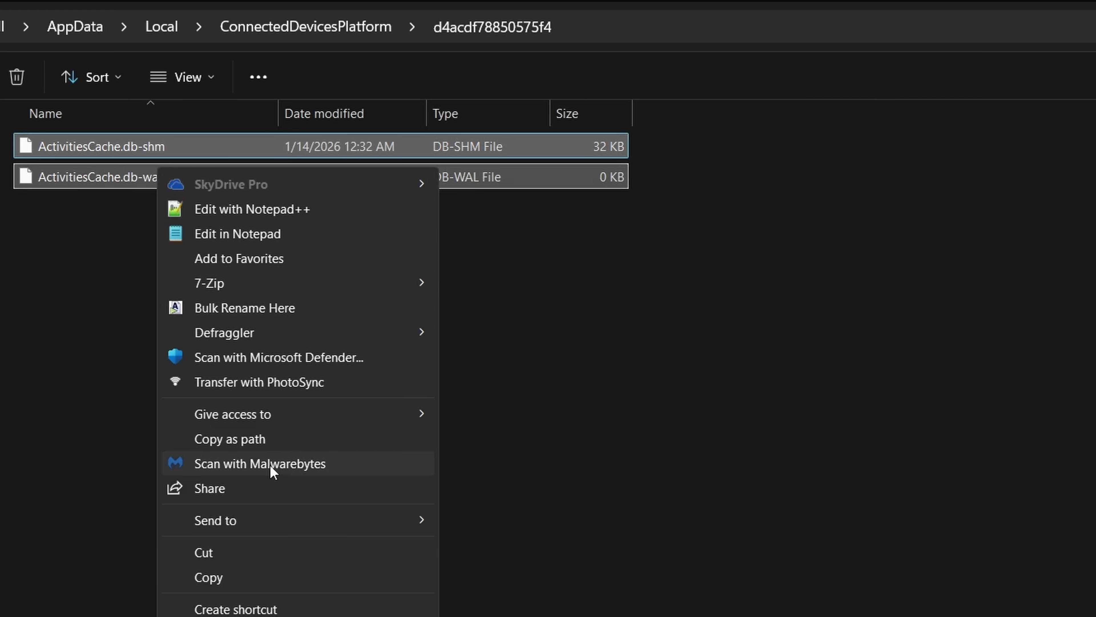
pyautogui.click(207, 615)
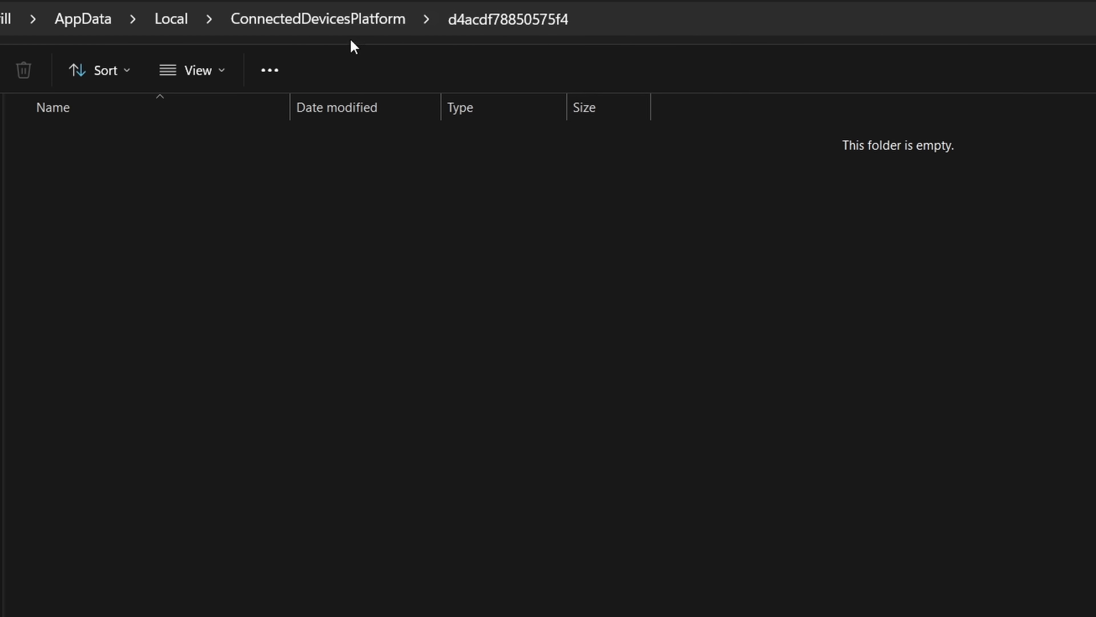
# Delete all three ActivitiesCache files inside the 995a4064d23fd62e profile folder.
pyautogui.click(332, 24)
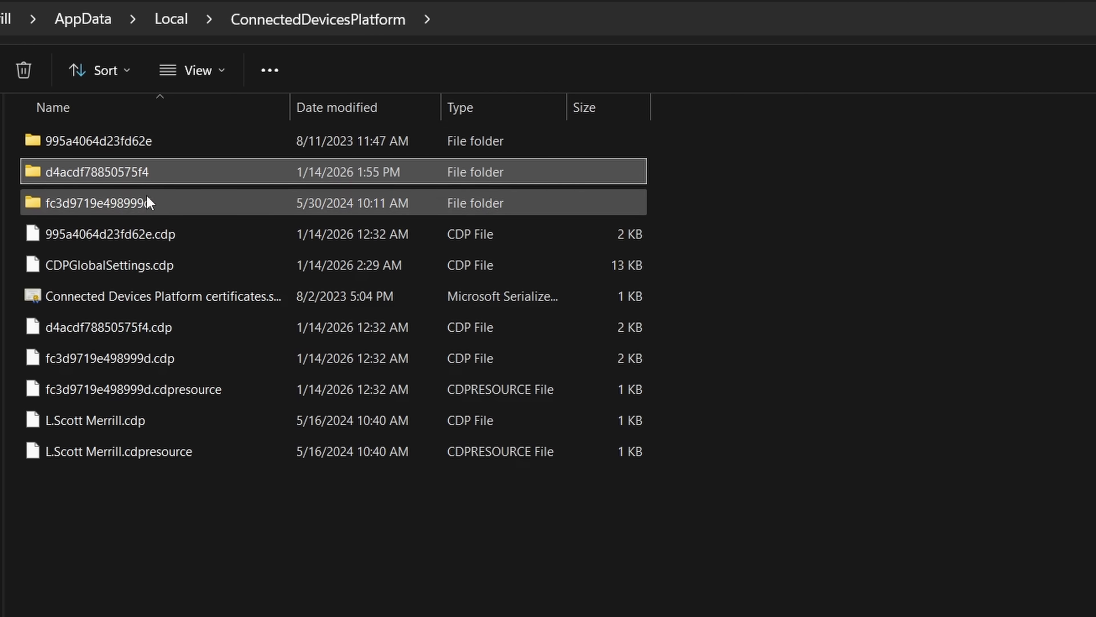
pyautogui.click(147, 149)
pyautogui.keyDown('ctrl'); pyautogui.click(134, 204); pyautogui.keyUp('ctrl')
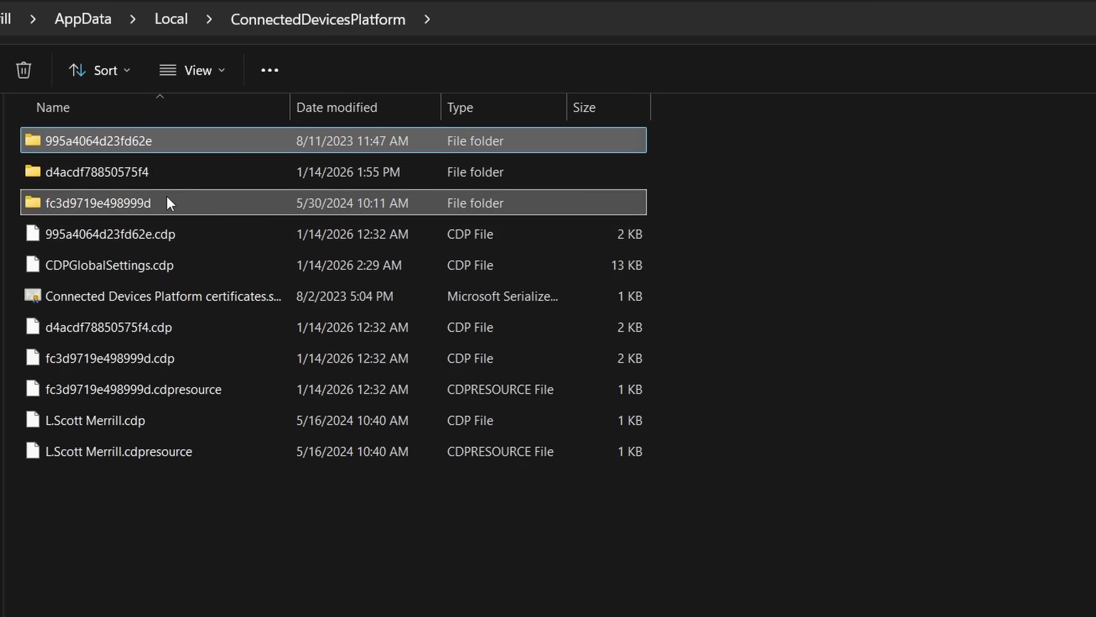
pyautogui.click(163, 147)
pyautogui.doubleClick(138, 147)
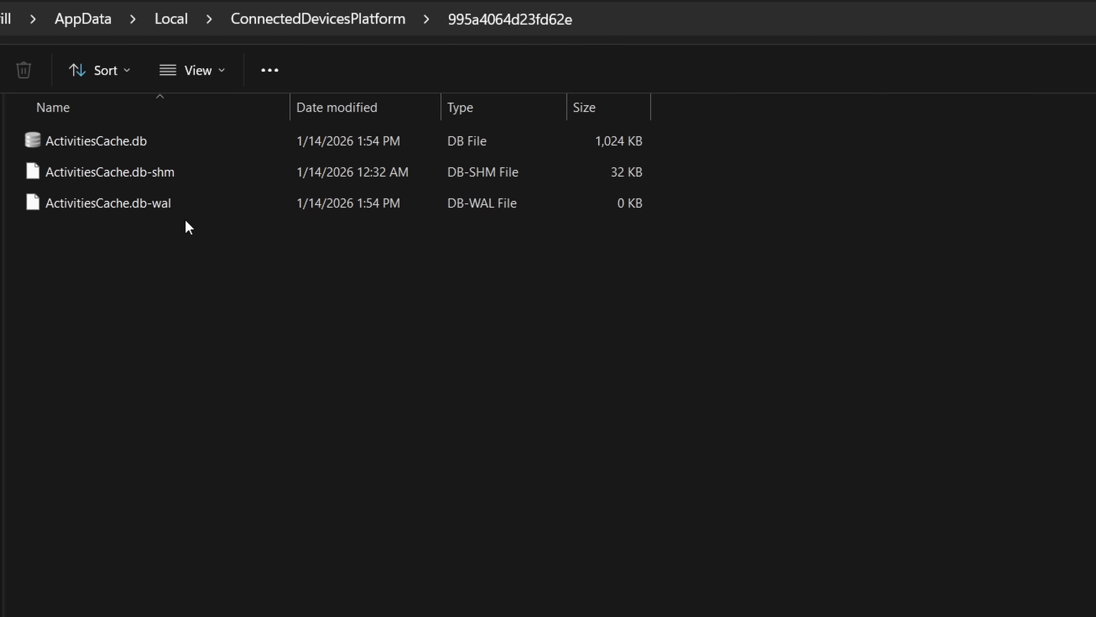
pyautogui.hotkey('ctrl', 'a')
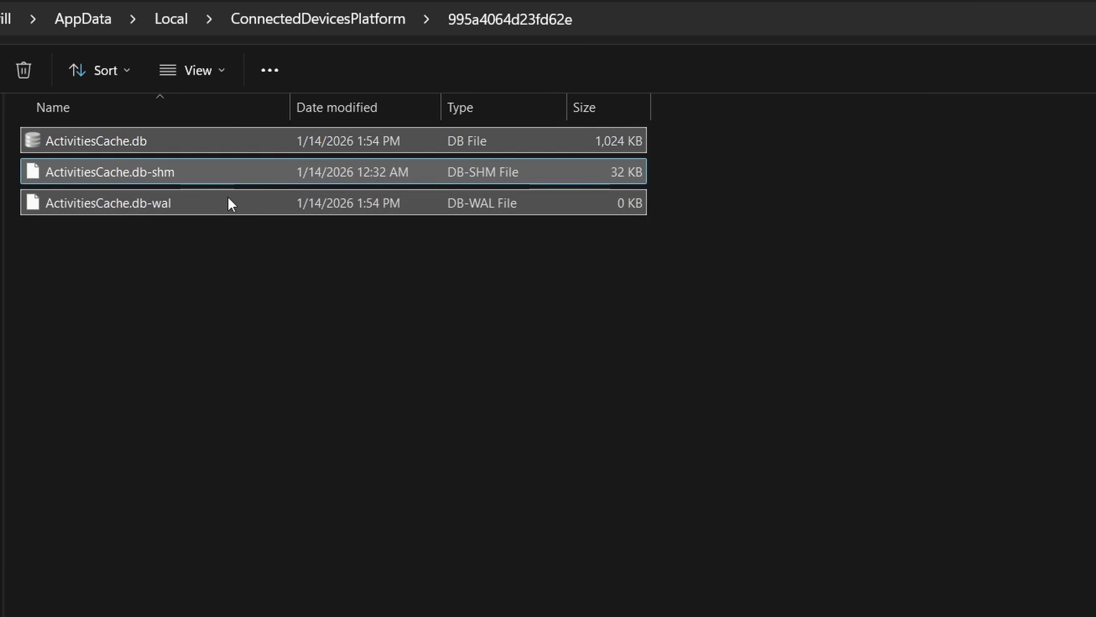
pyautogui.click(24, 70)
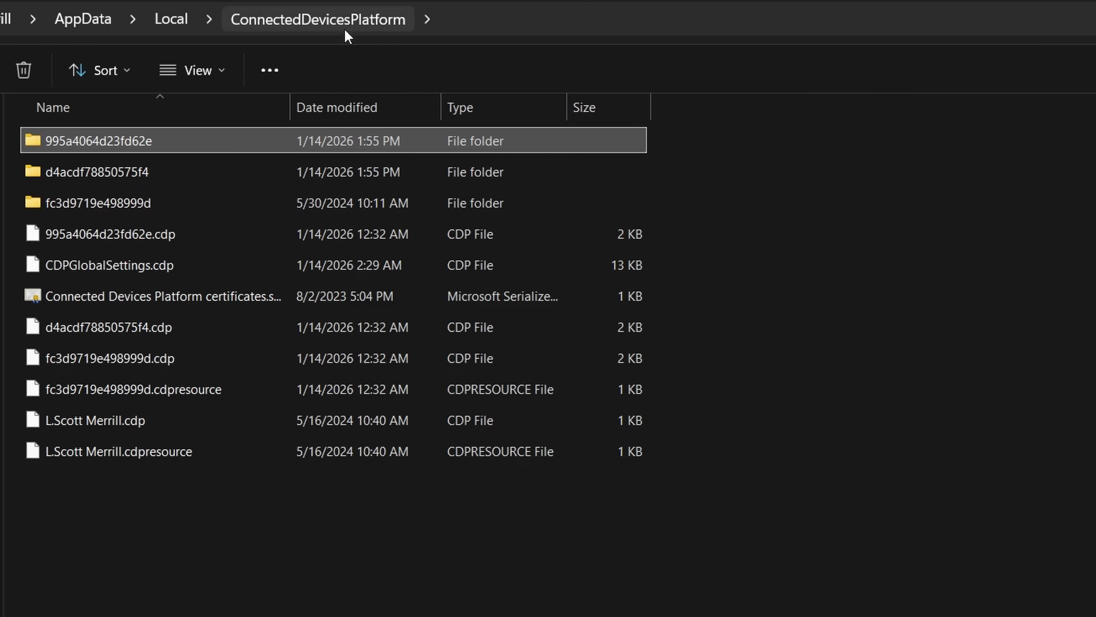
# Delete all three ActivitiesCache files inside the fc3d9719e498999d profile folder.
pyautogui.click(136, 207)
pyautogui.doubleClick(137, 207)
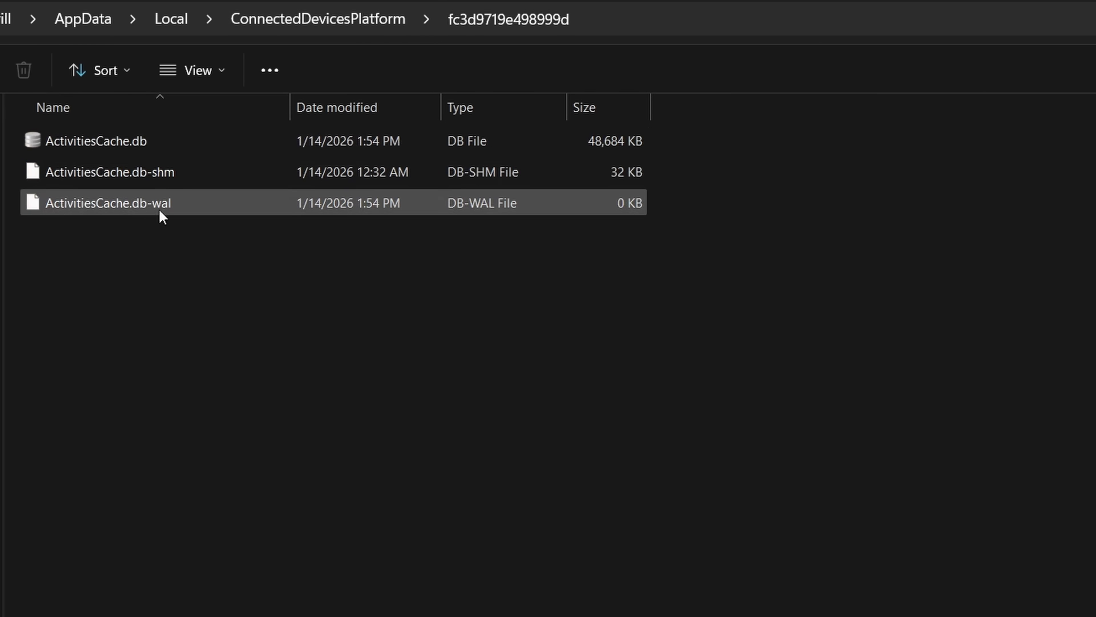
pyautogui.hotkey('ctrl', 'a')
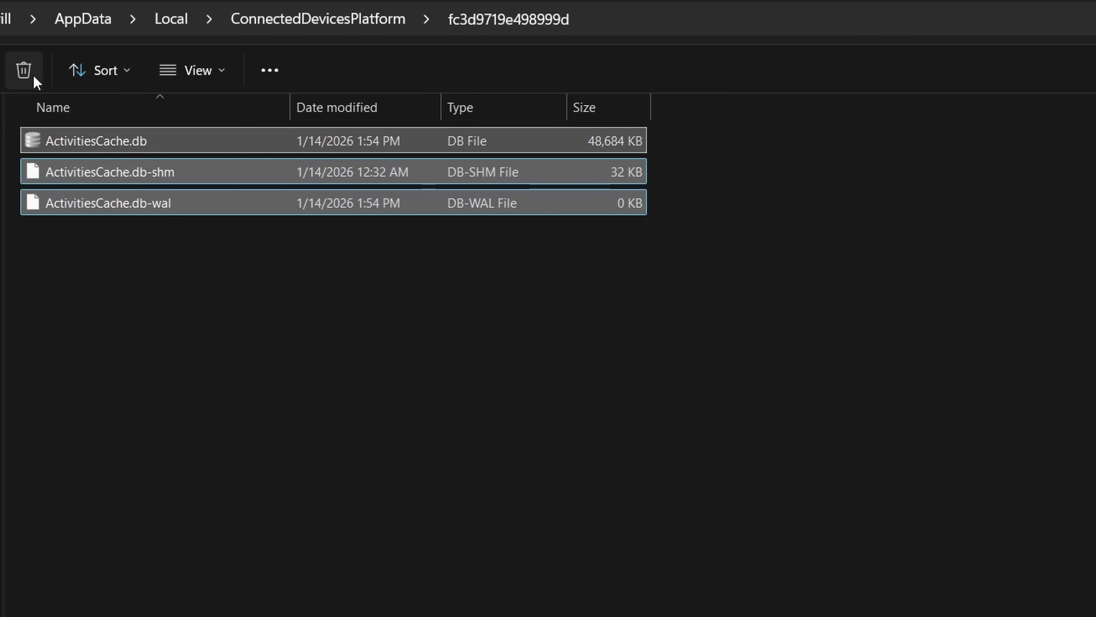
pyautogui.click(24, 71)
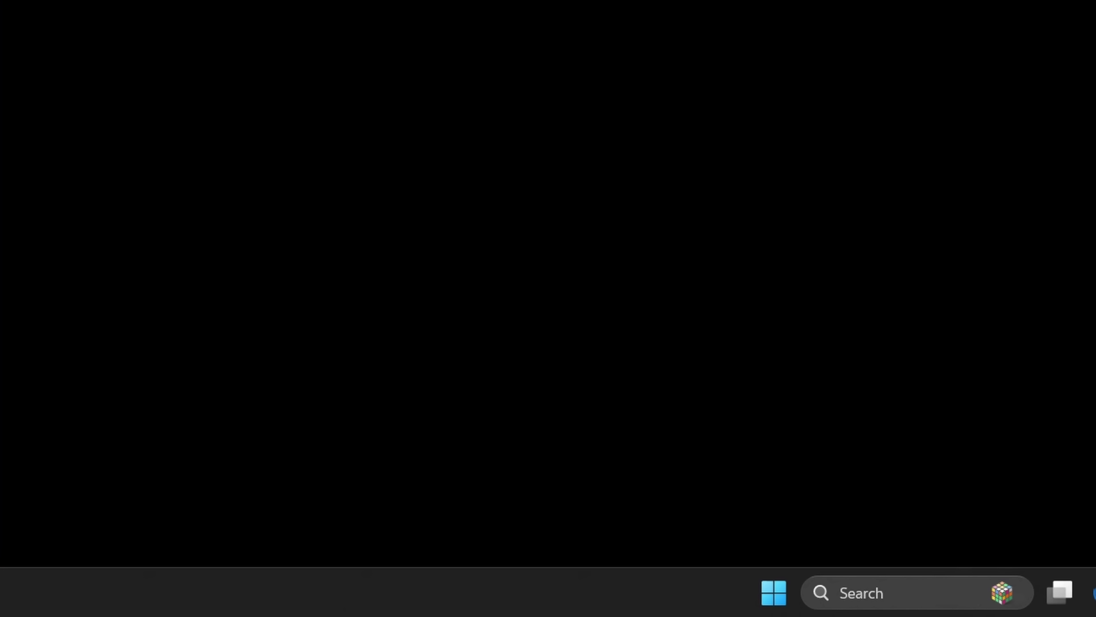
# Launch services.msc and check the Connected Devices Platform Service startup type, leaving it Disabled.
pyautogui.press('super+r')
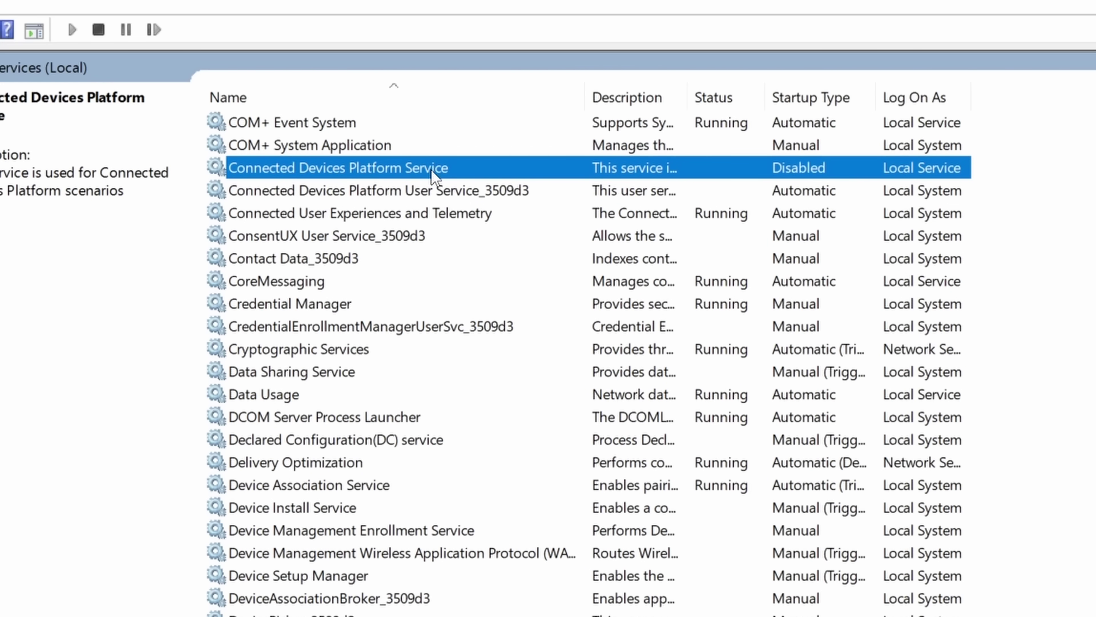
pyautogui.doubleClick(474, 173)
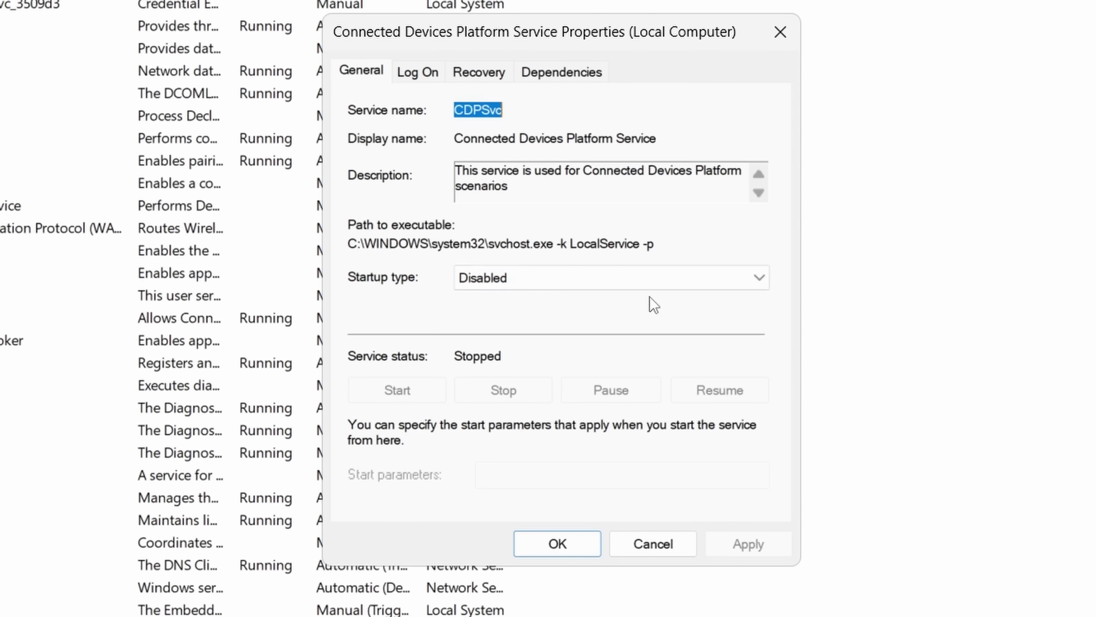
pyautogui.click(758, 280)
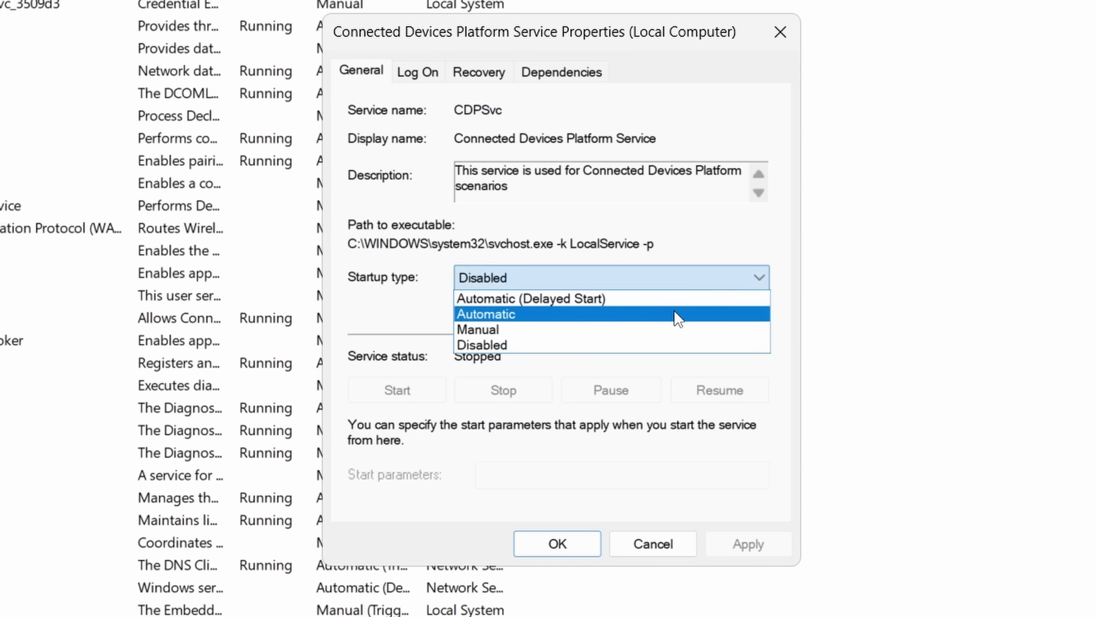
pyautogui.click(673, 244)
pyautogui.click(665, 544)
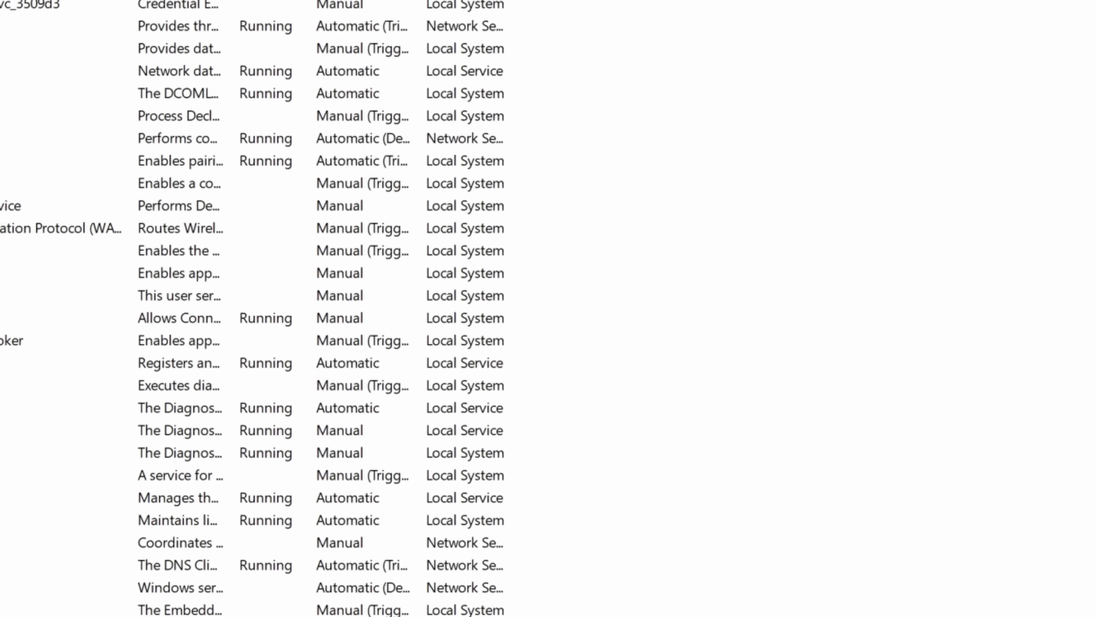